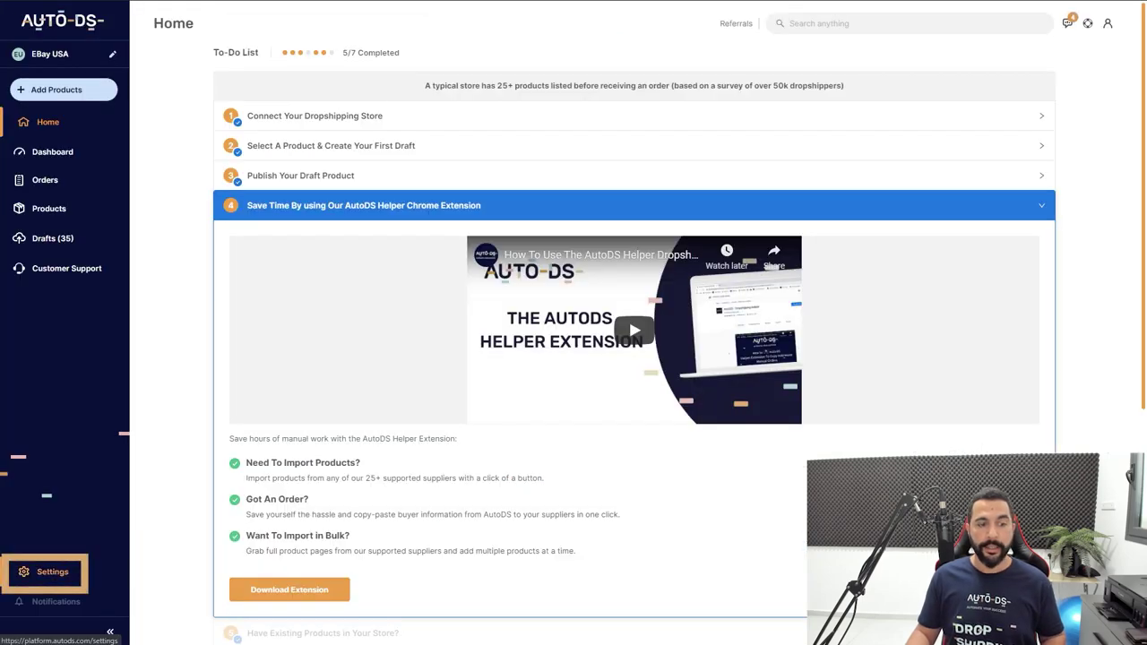
- Create a blank template named "My New Template" in the template settings and open it for editing
click(52, 571)
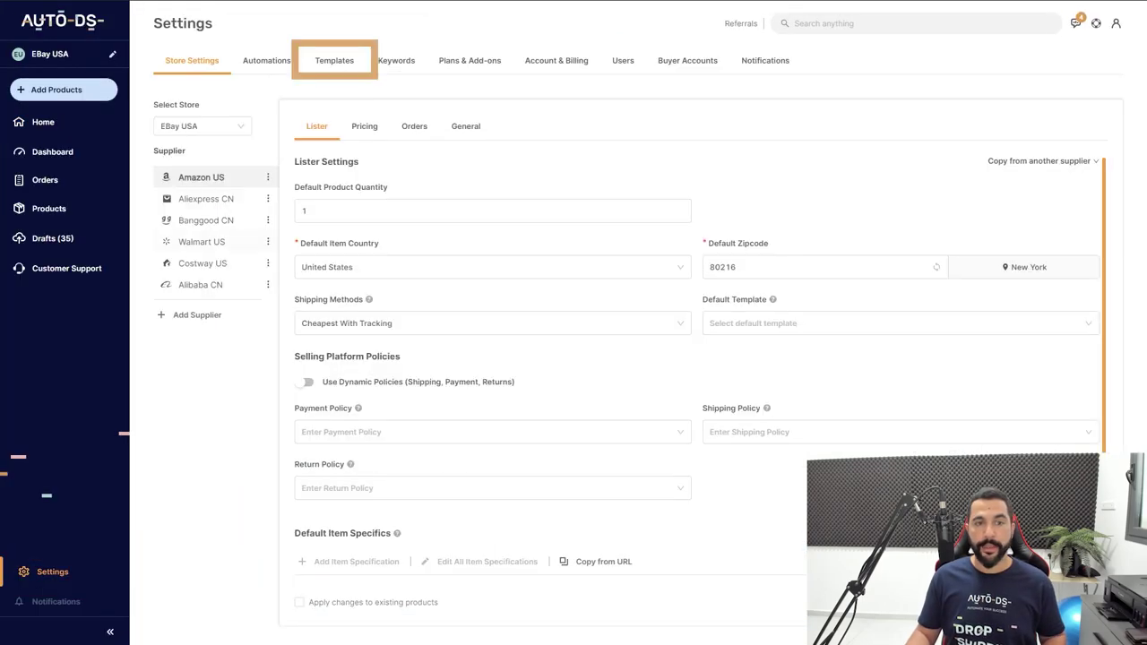
click(333, 60)
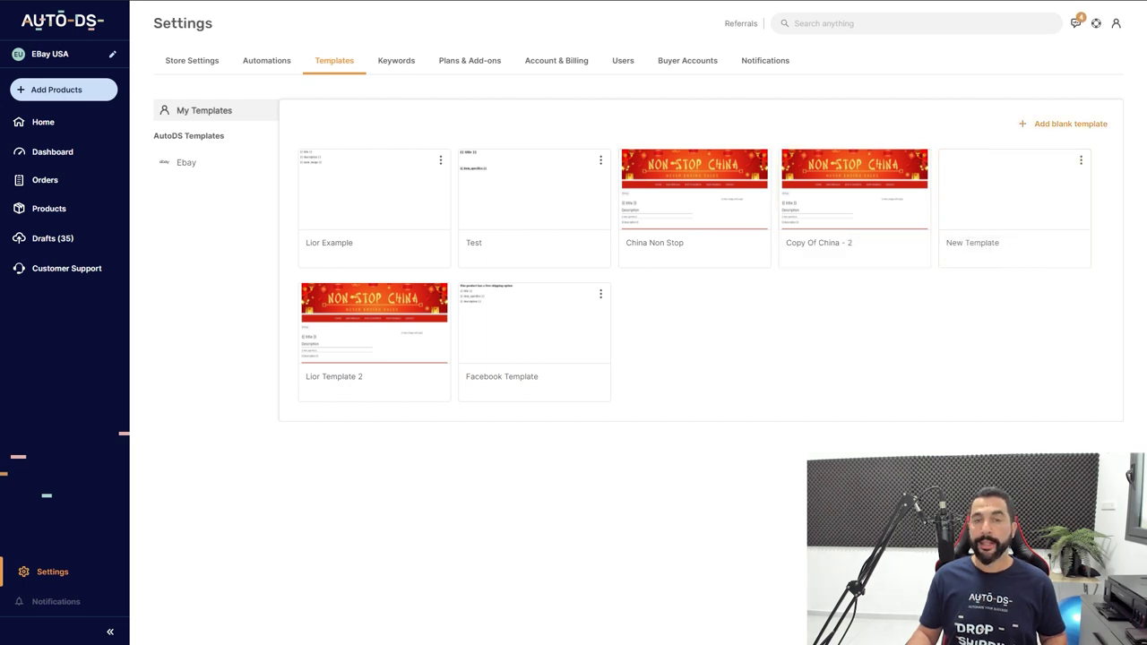
click(1070, 124)
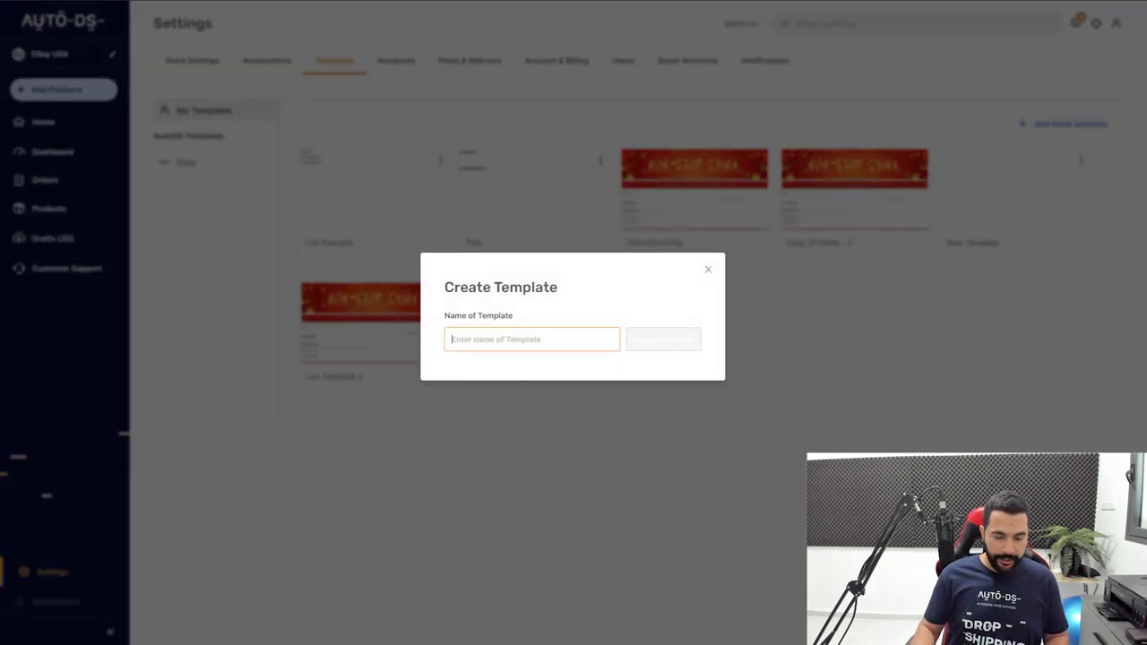
text(My New T)
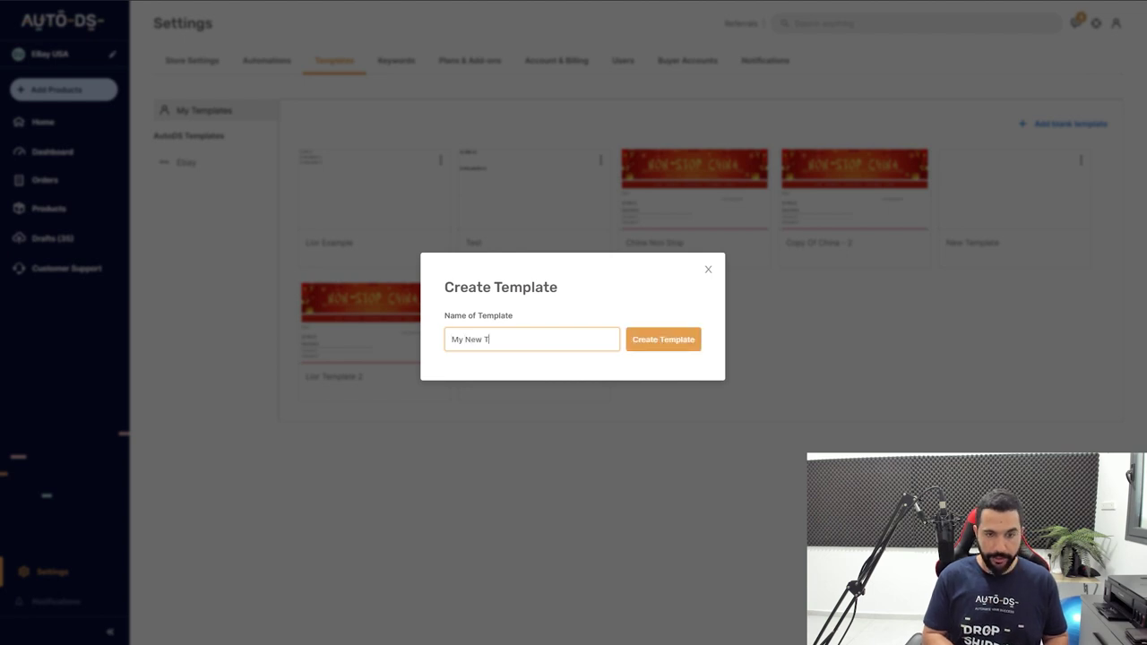
text(emplate)
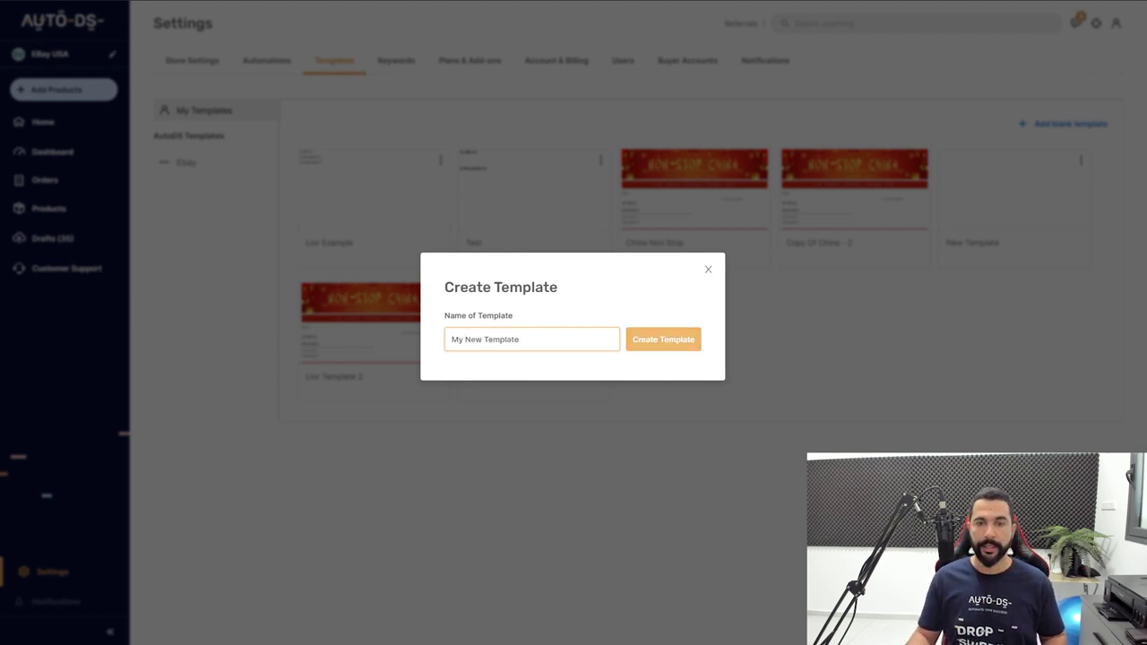
click(663, 339)
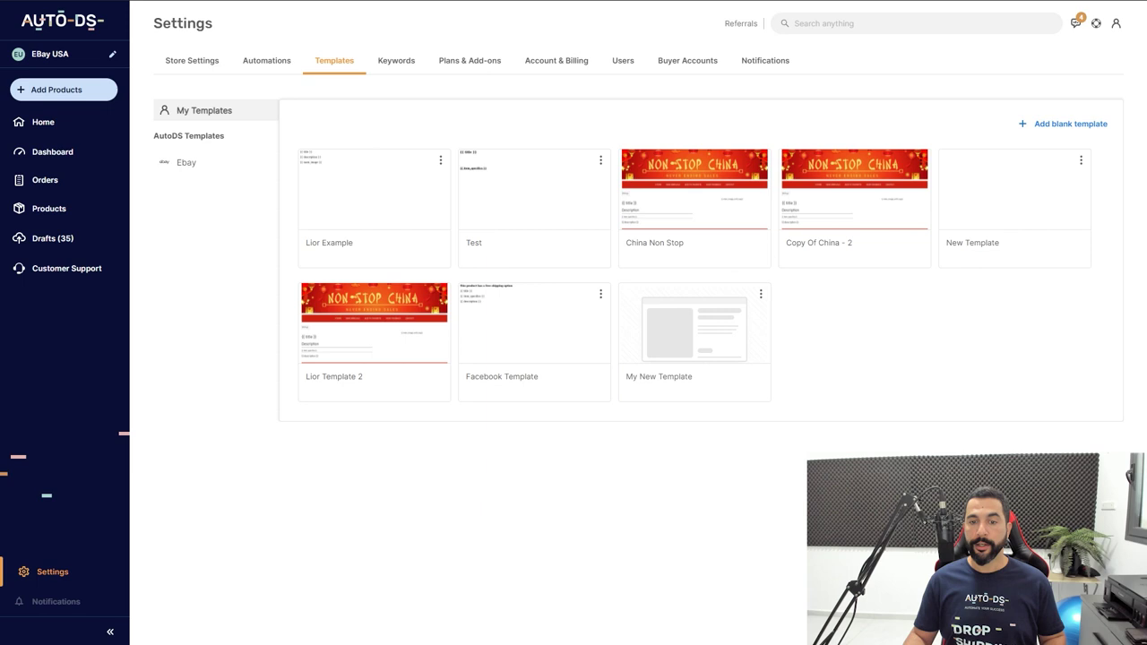
mouse_move(732, 383)
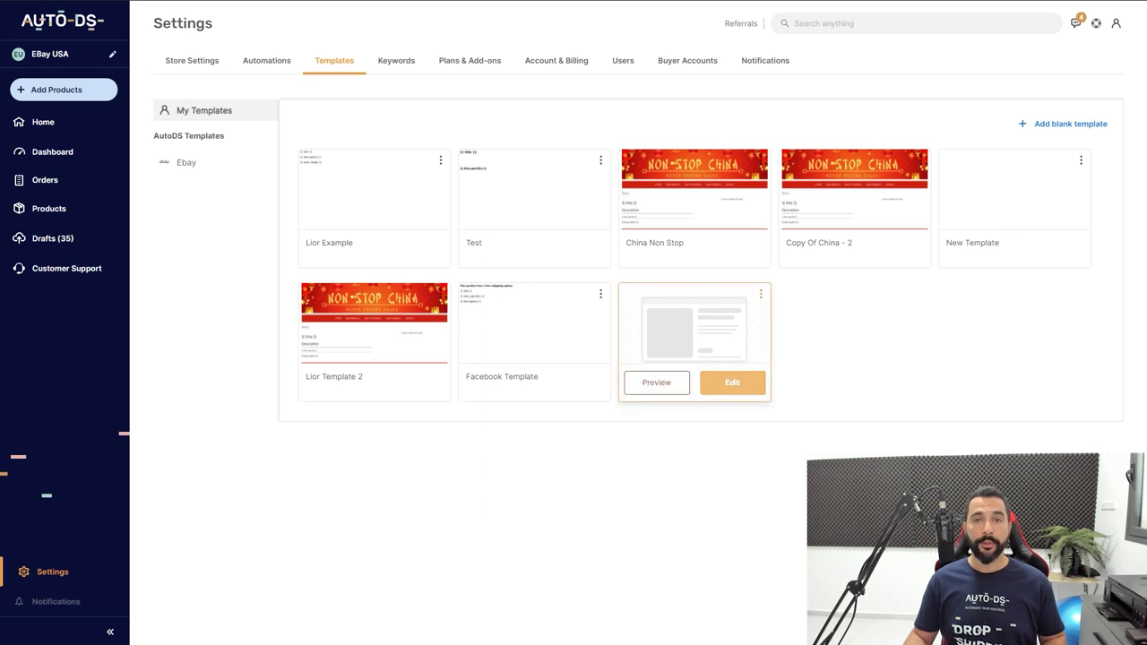
click(732, 383)
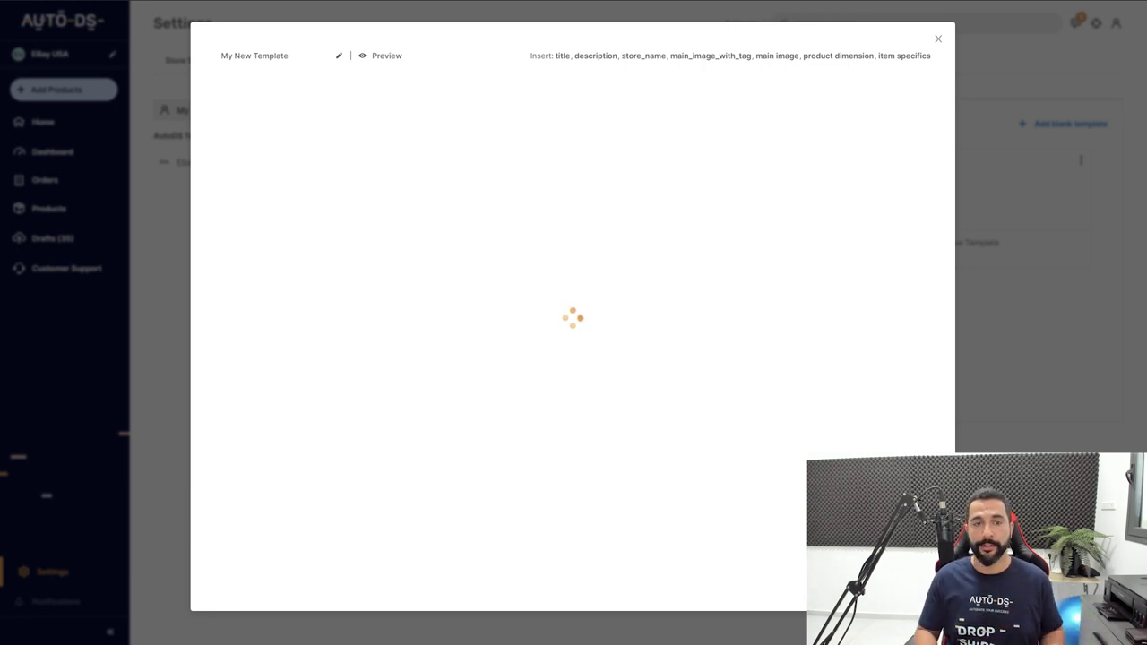
- Switch to the folder with the template files and open code.html in the browser
key(alt+Tab)
click(39, 25)
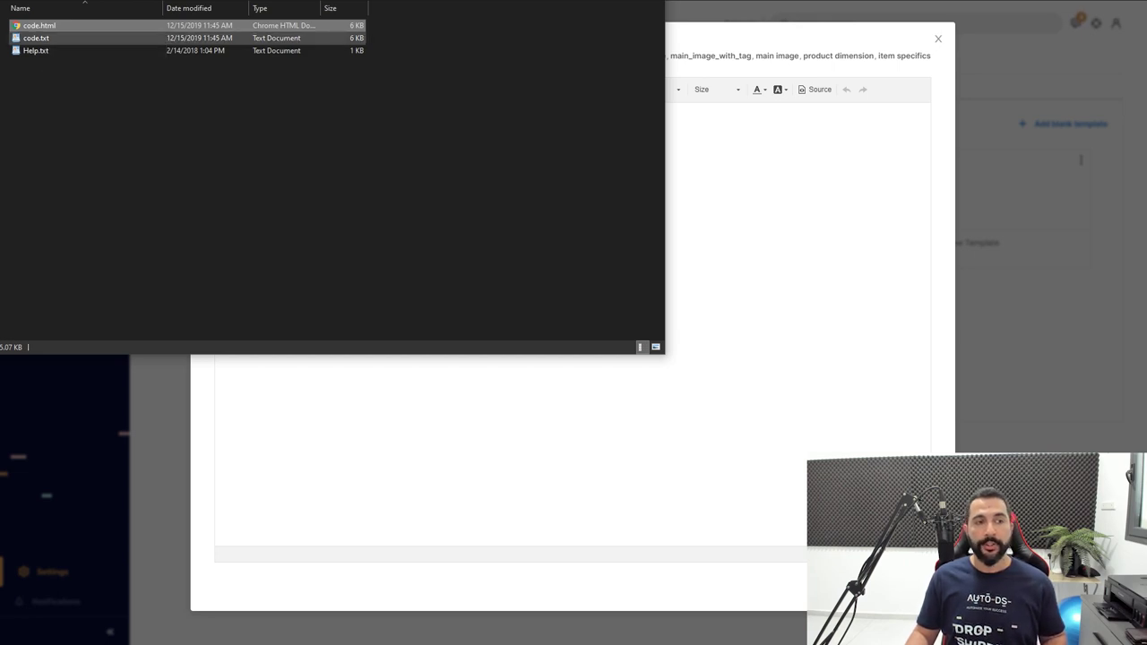
click(35, 38)
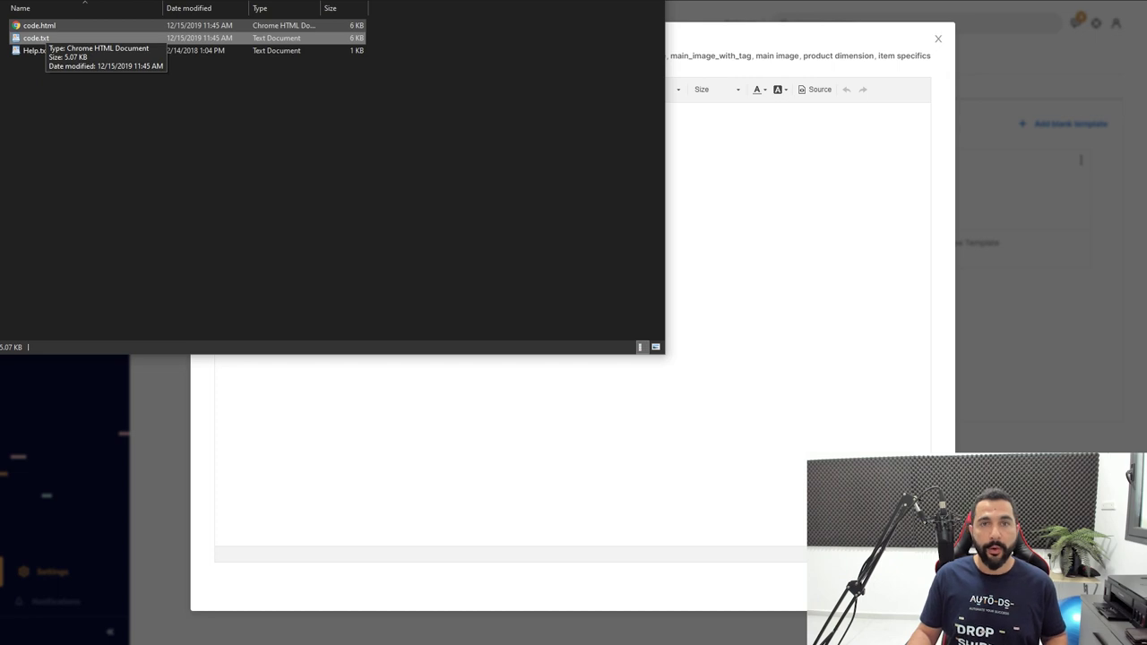
click(45, 25)
key(alt+Tab)
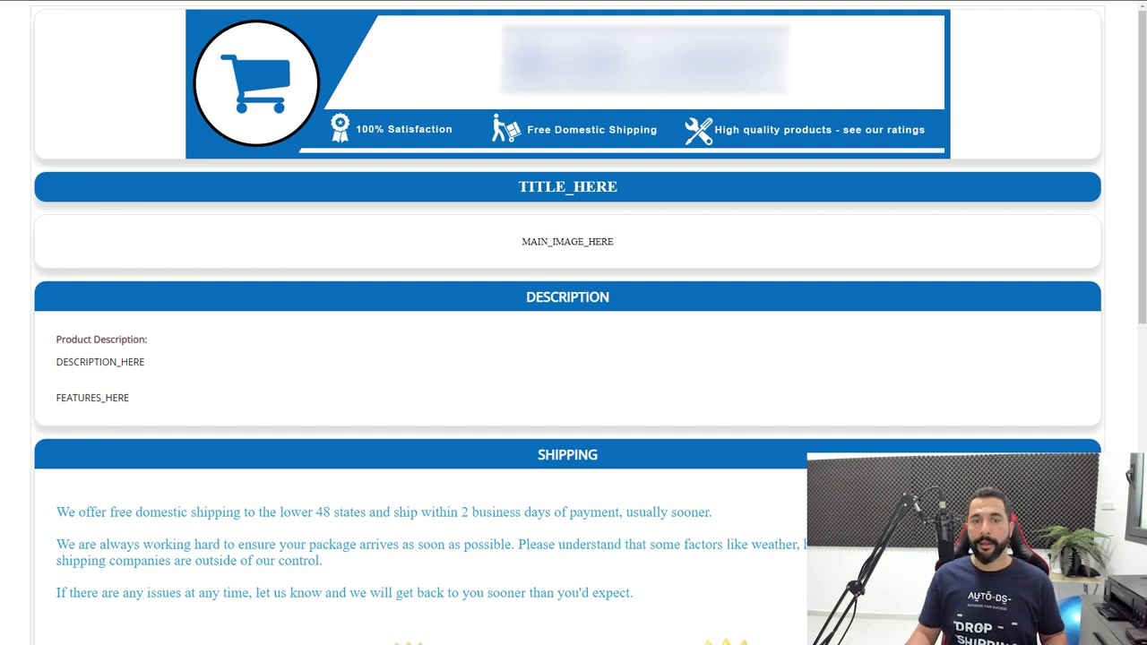
- Examine the code.html listing layout, from the title, main image and description placeholders through the shipping, returns and contact sections
drag(521, 242, 614, 241)
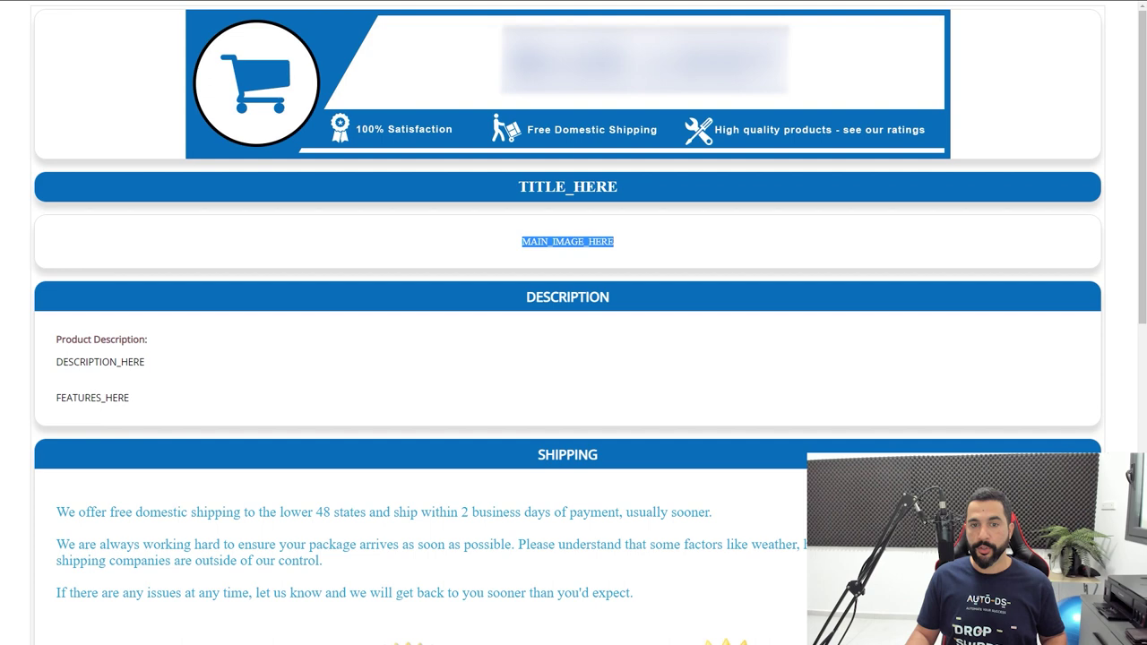
scroll(567, 322, down, 1)
click(615, 240)
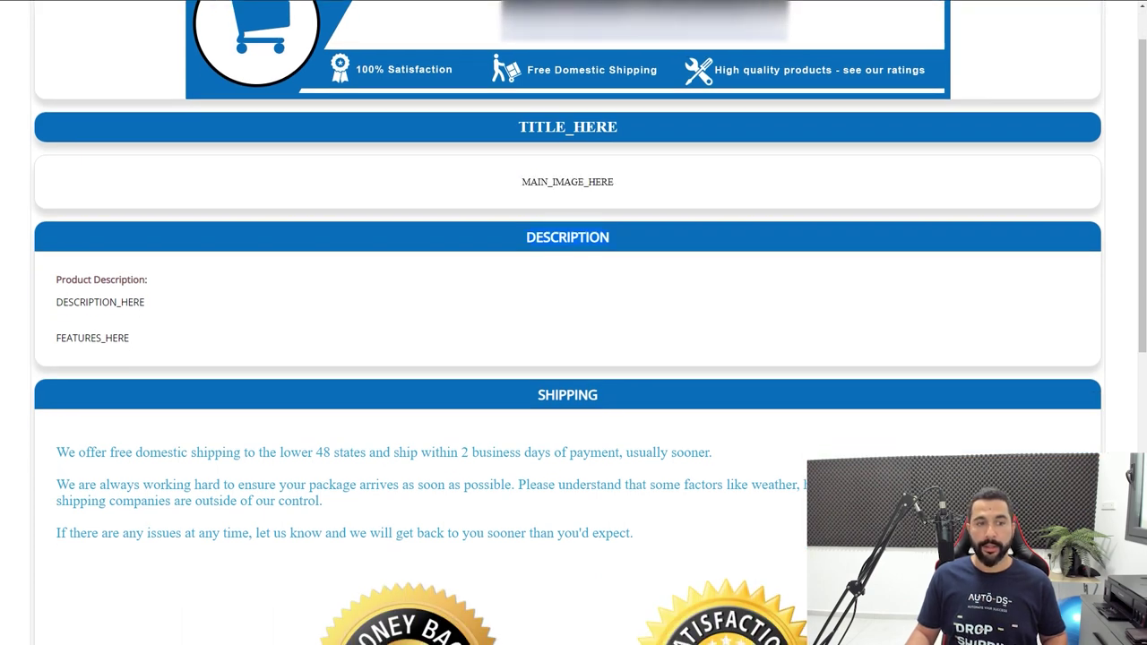
drag(55, 302, 129, 337)
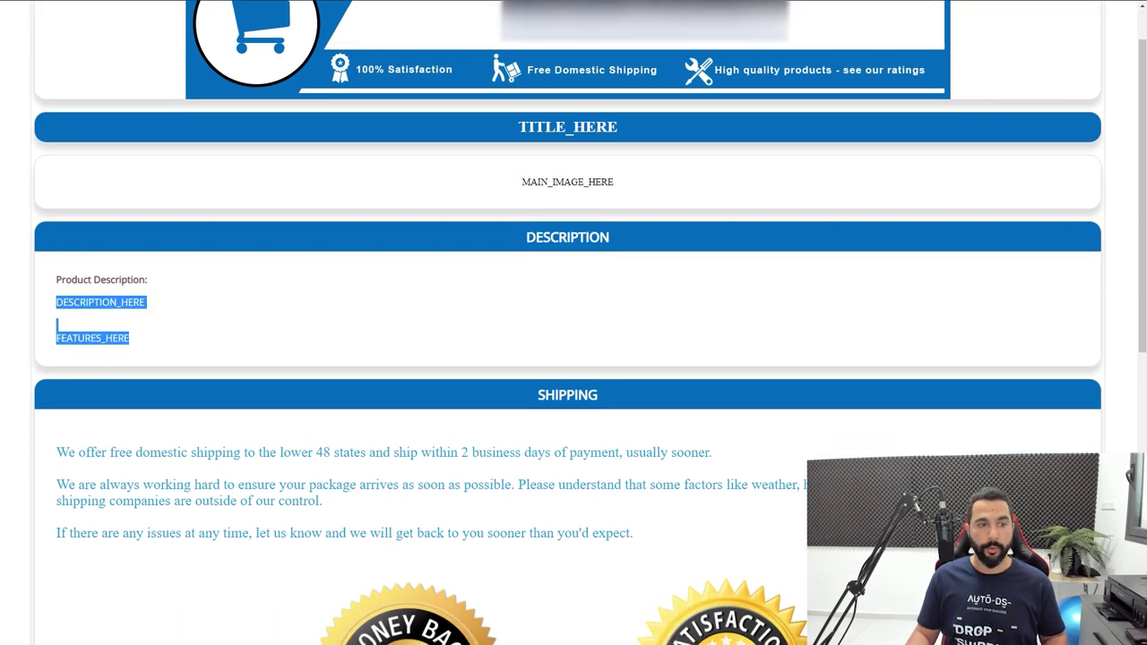
scroll(574, 323, down, 1)
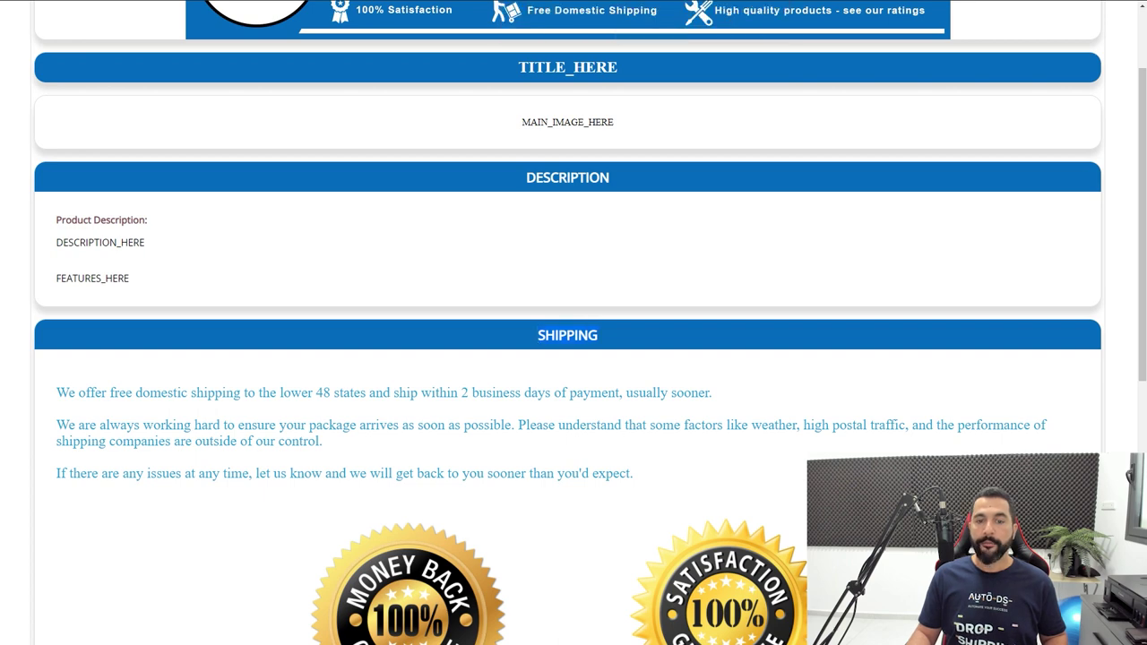
scroll(573, 323, down, 2)
drag(77, 273, 206, 306)
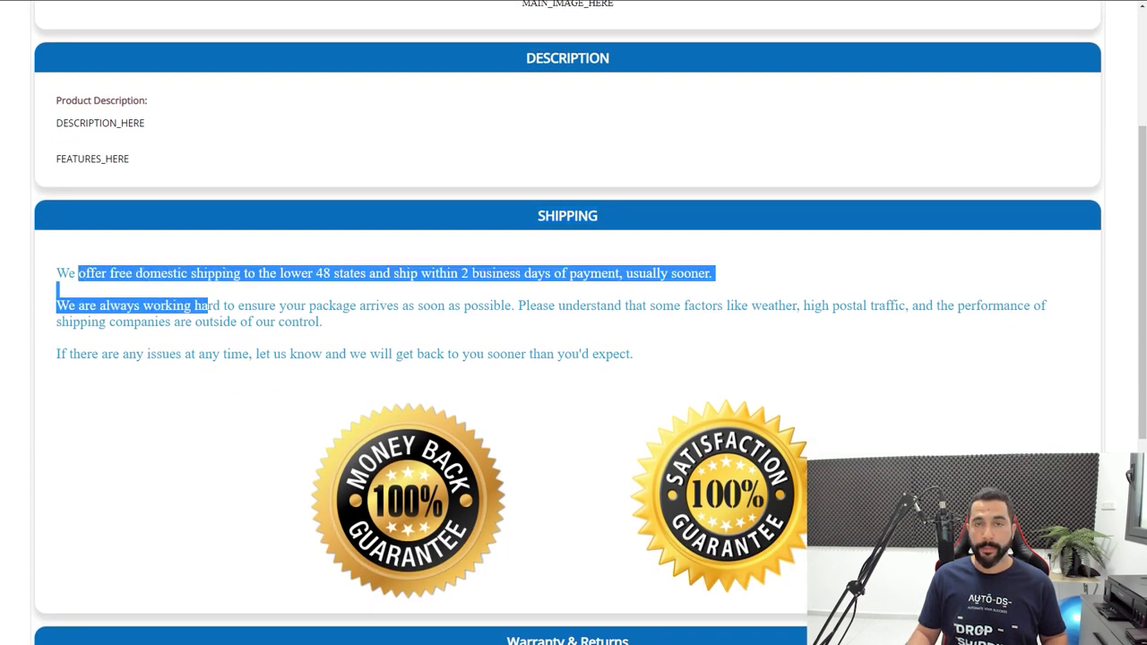
scroll(574, 322, down, 7)
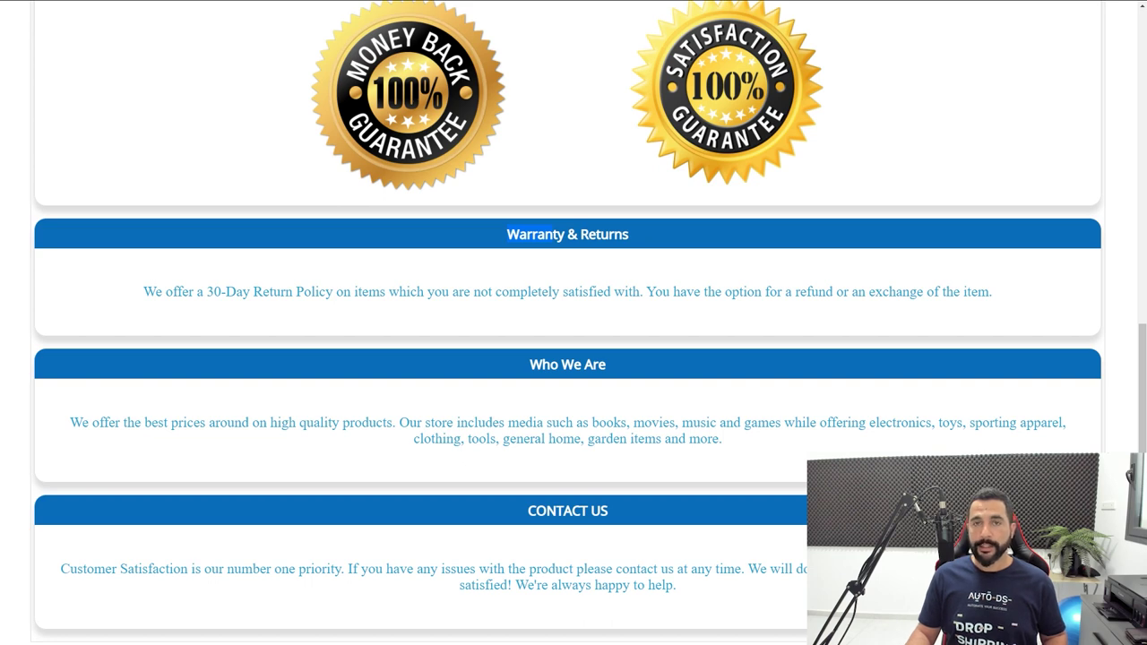
scroll(573, 322, up, 6)
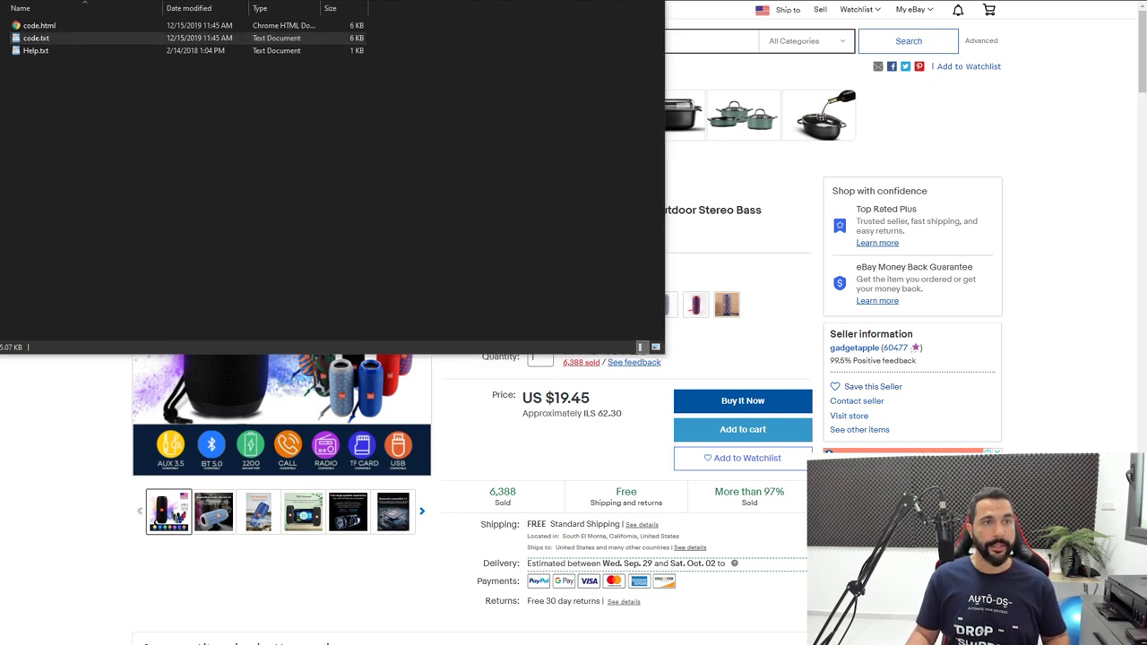
- Open code.txt from the template files folder in WordPad and copy its entire HTML code
double_click(36, 37)
drag(480, 42, 319, 39)
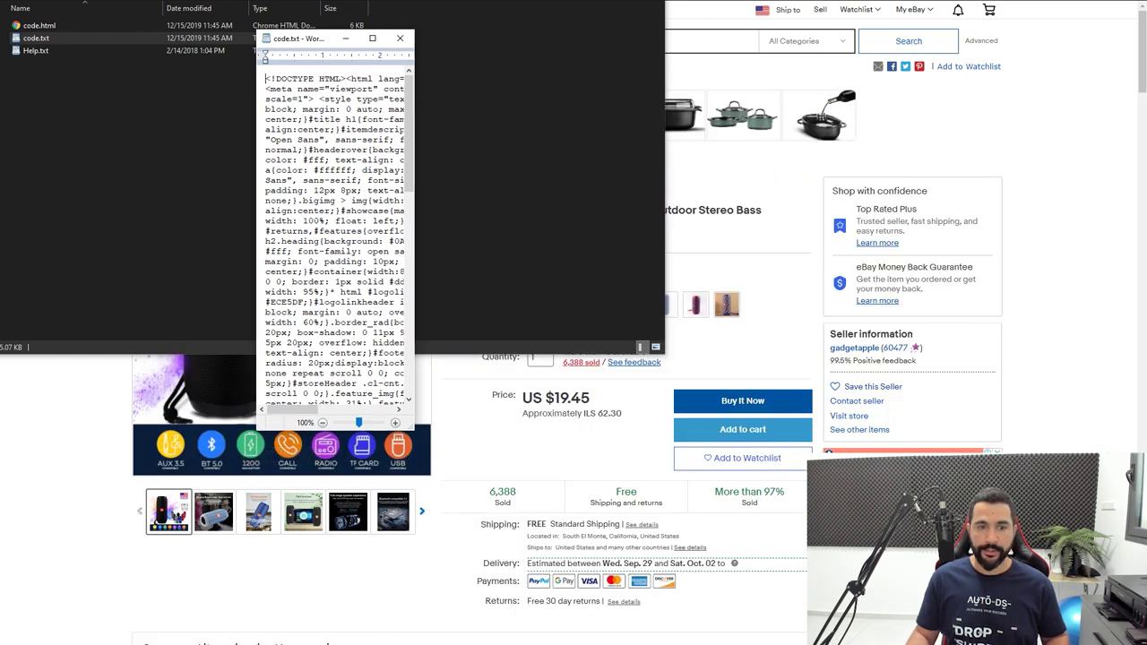
drag(412, 429, 973, 543)
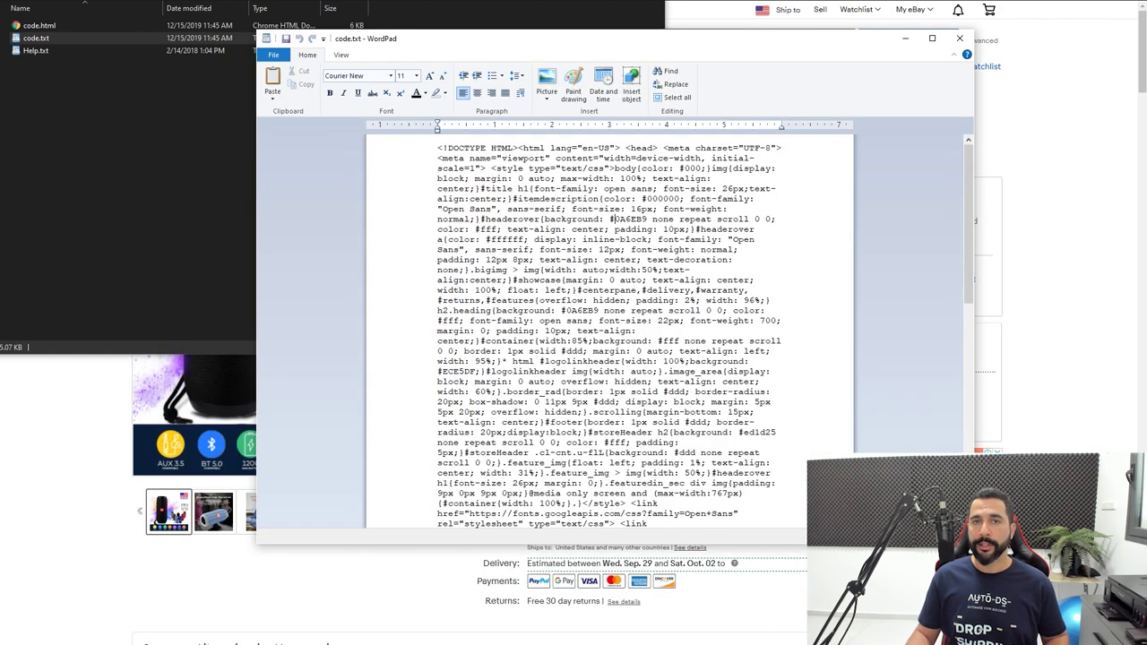
scroll(613, 219, down, 10)
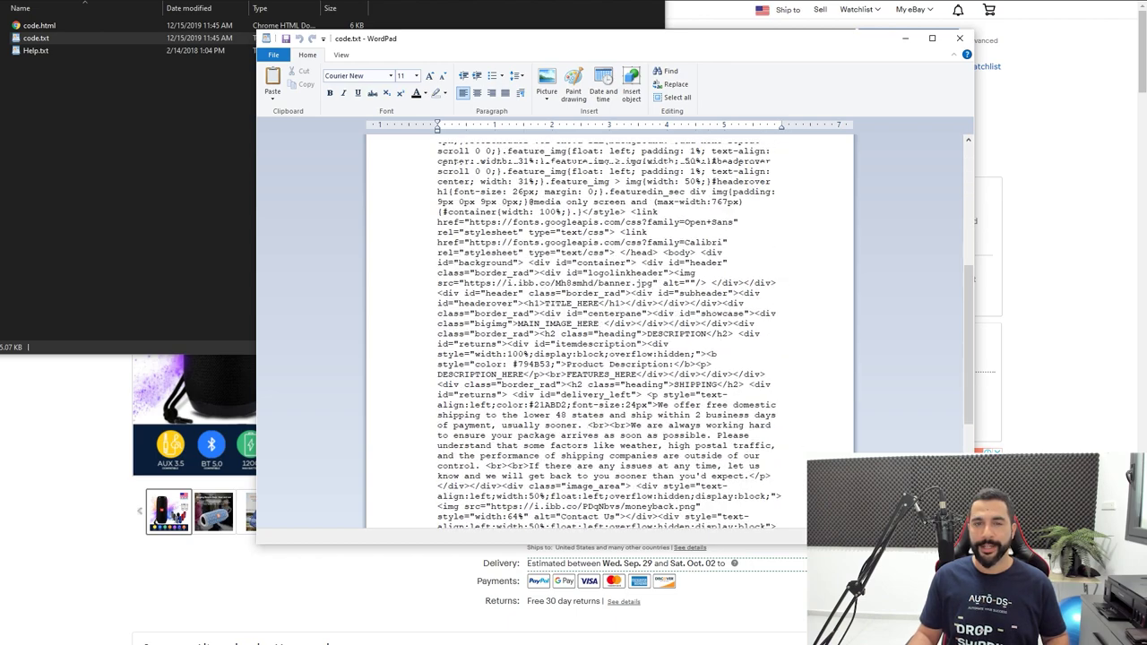
scroll(614, 332, up, 10)
key(ctrl+a)
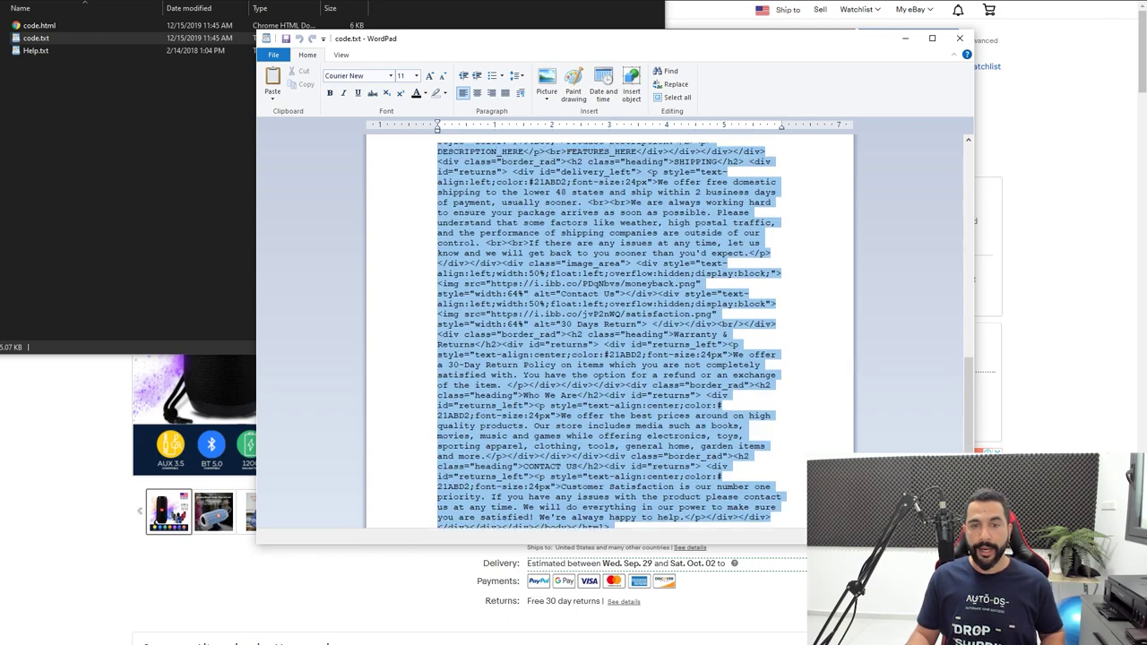
scroll(609, 331, up, 7)
right_click(524, 172)
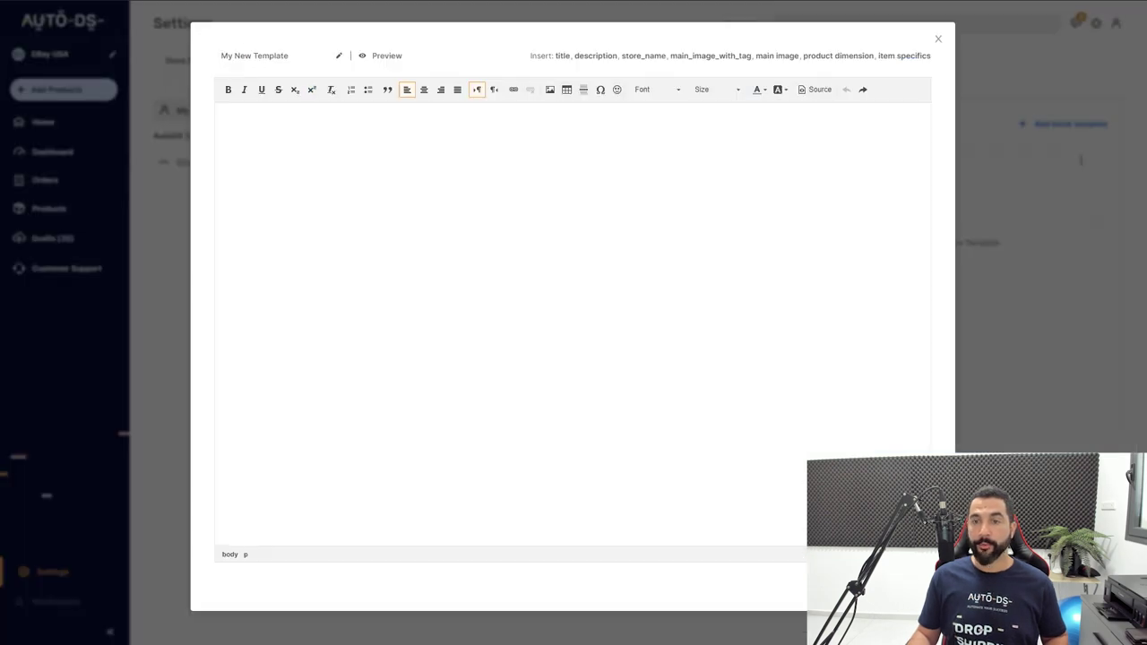
- Paste the copied HTML into the source code of My New Template and return to the rendered view
click(818, 89)
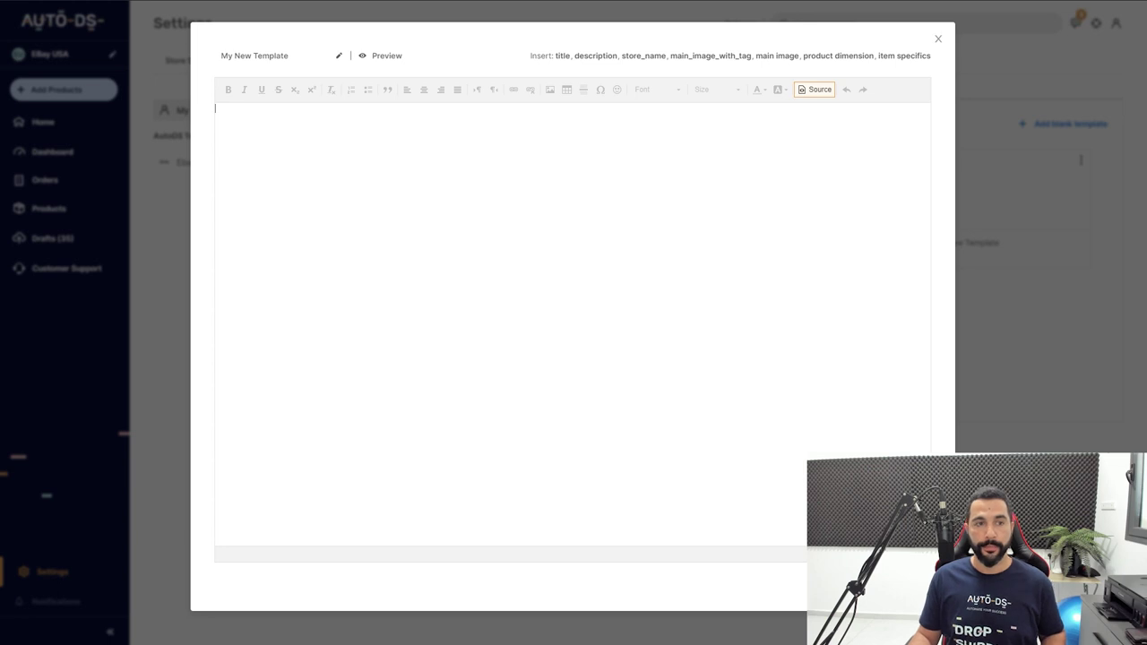
key(ctrl+v)
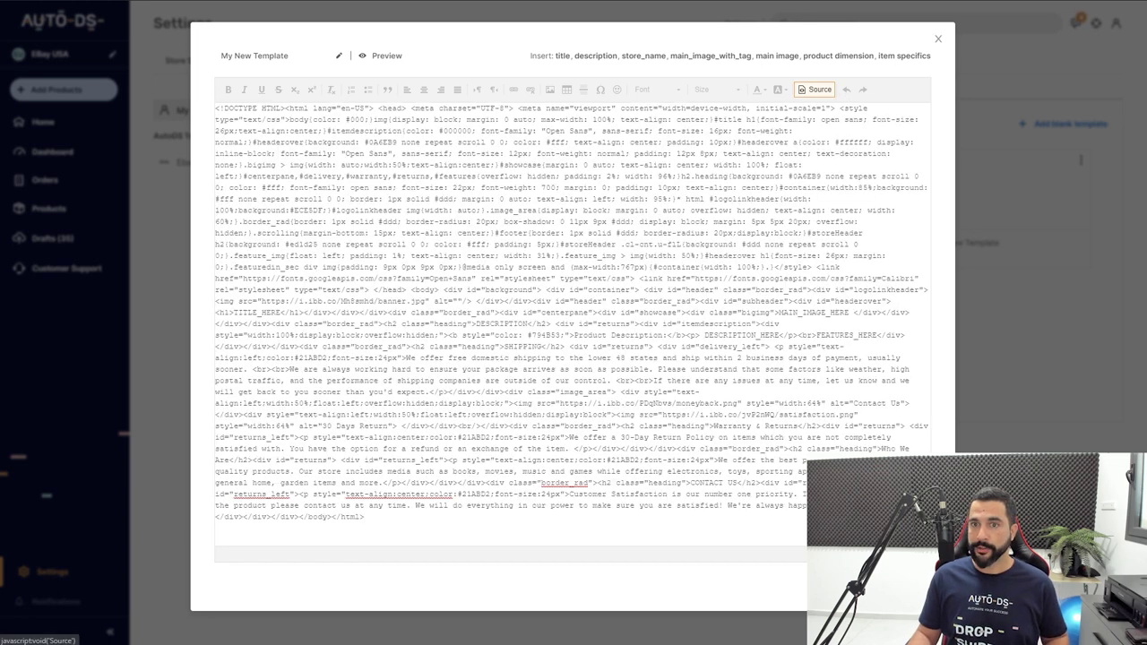
click(817, 89)
- Review the rendered template's sections and select the last word of the Warranty & Returns text to check that it is editable
scroll(568, 322, down, 1)
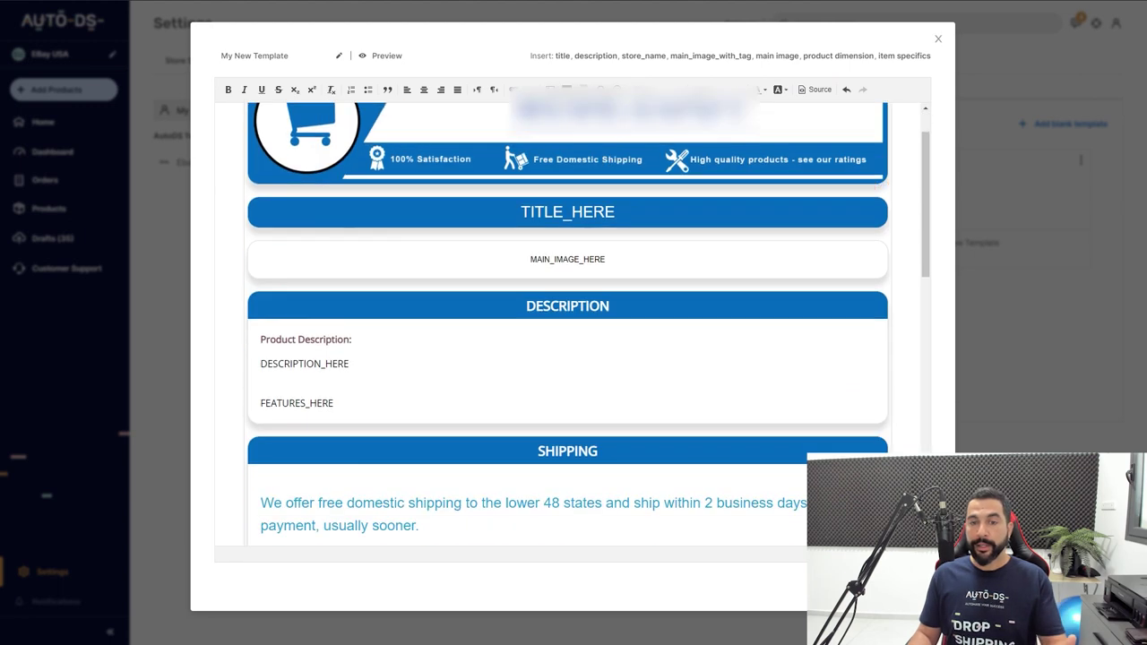
scroll(567, 323, down, 3)
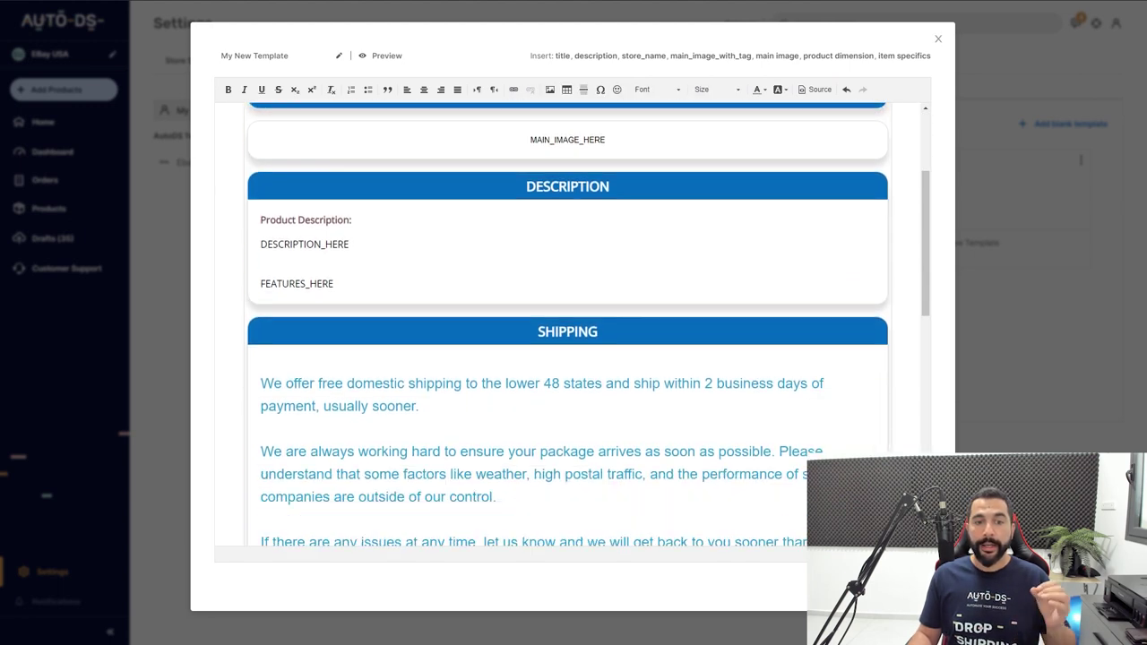
scroll(568, 323, down, 8)
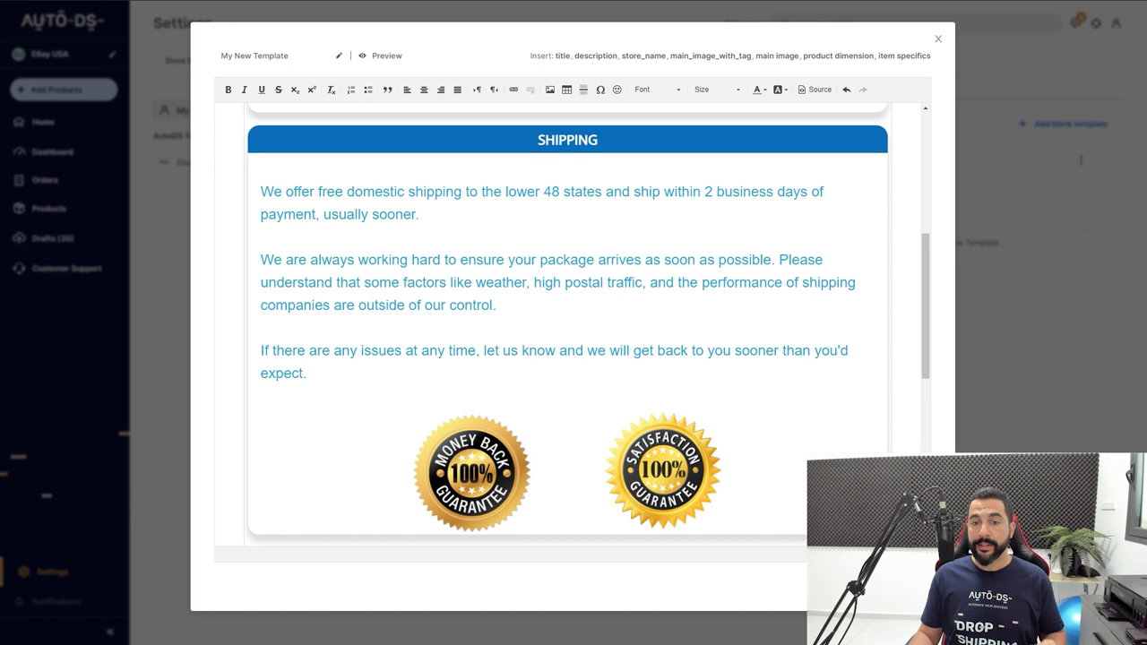
scroll(567, 323, down, 3)
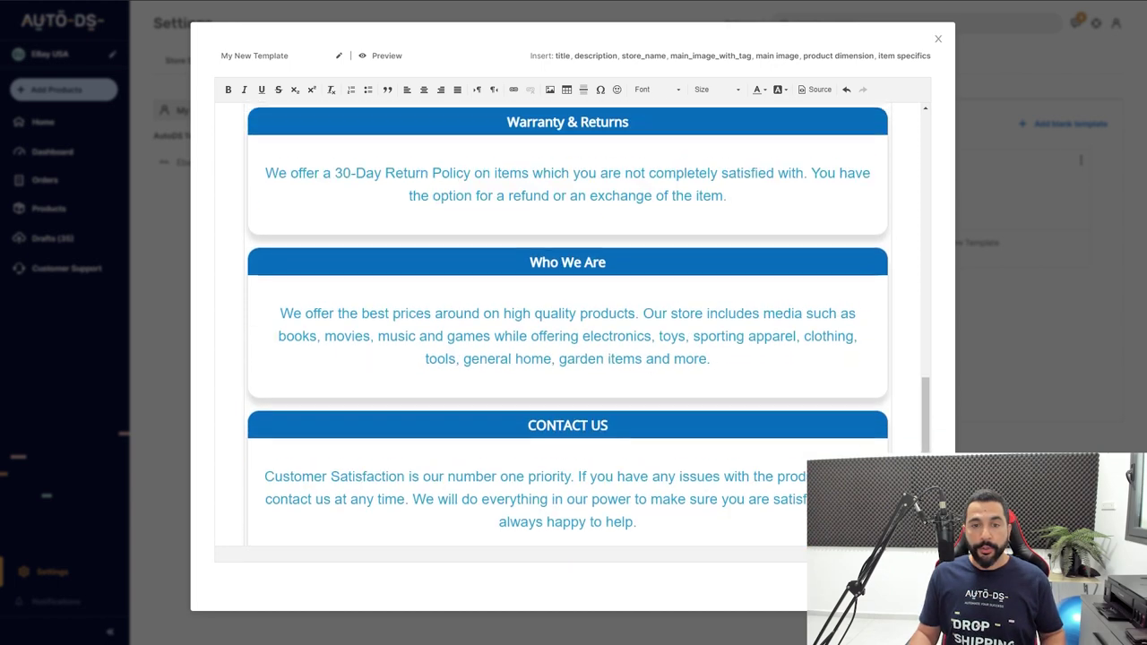
scroll(567, 322, up, 4)
click(619, 410)
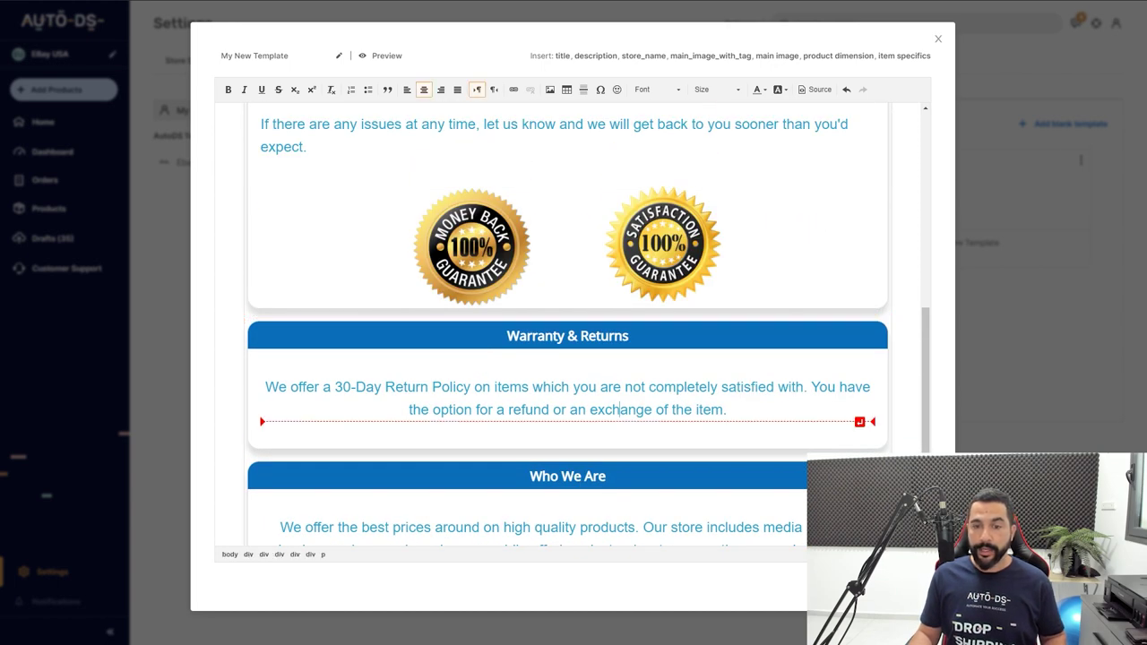
drag(727, 410, 698, 410)
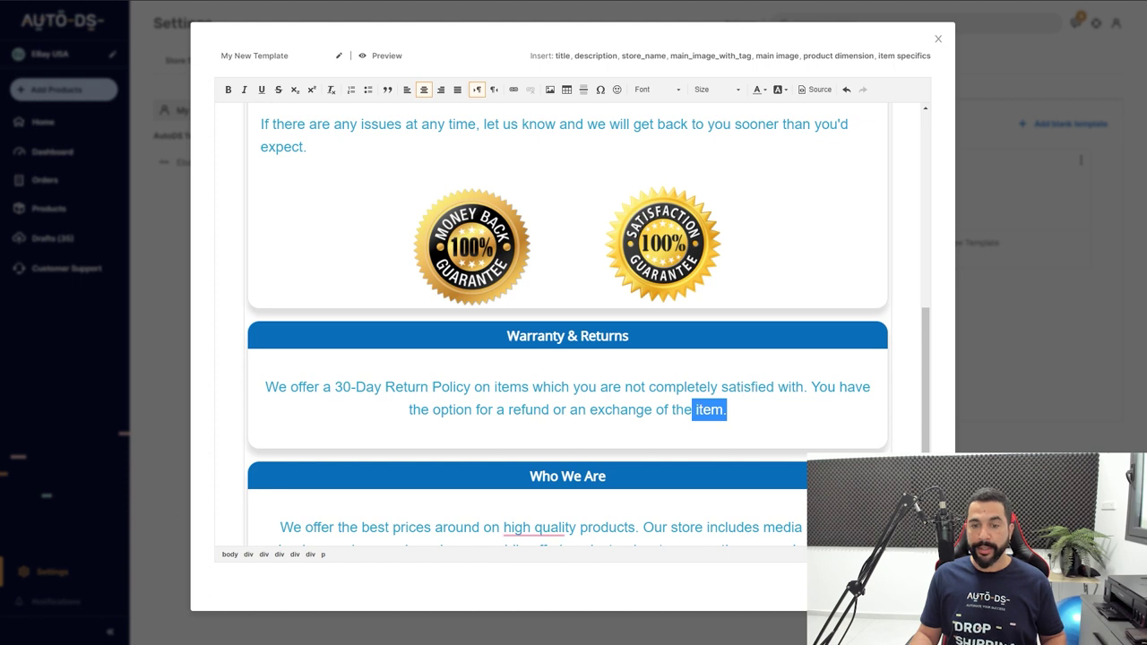
double_click(708, 409)
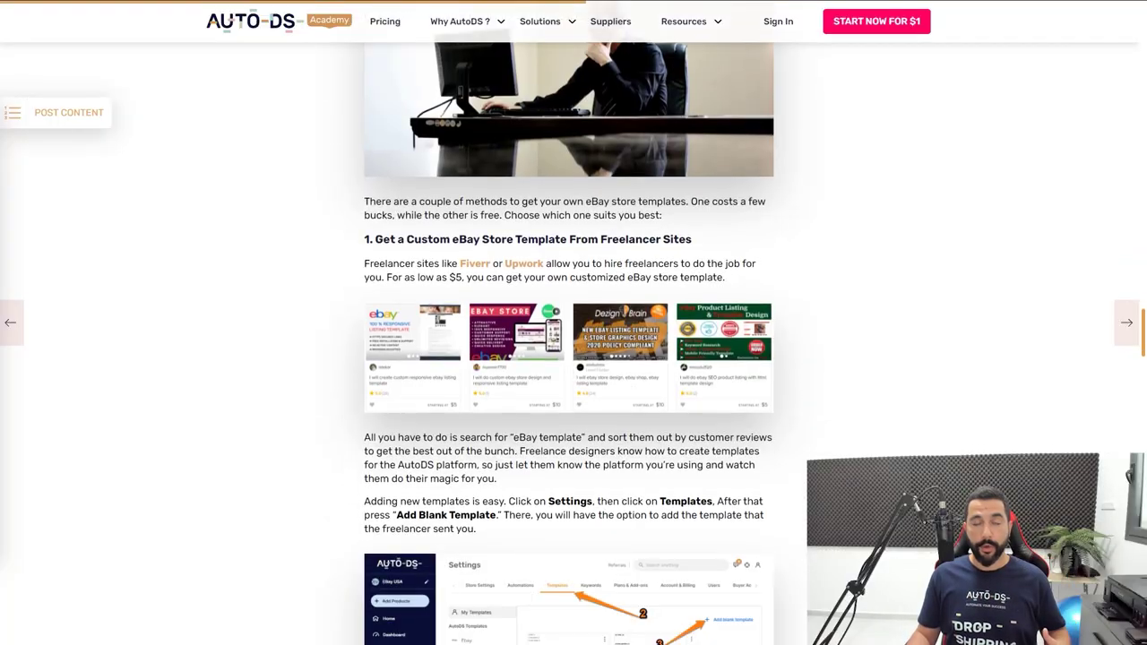
- Read the AutoDS Academy article's sections on custom eBay templates from freelancer sites and free templates using AutoDS
scroll(569, 358, down, 1)
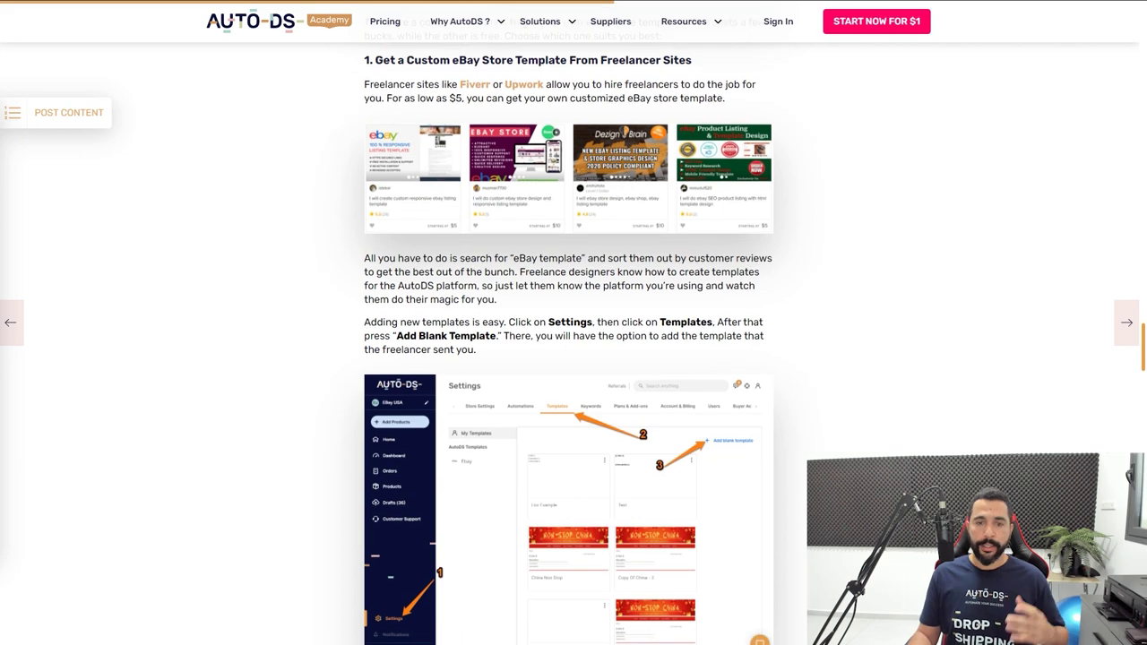
scroll(569, 358, down, 5)
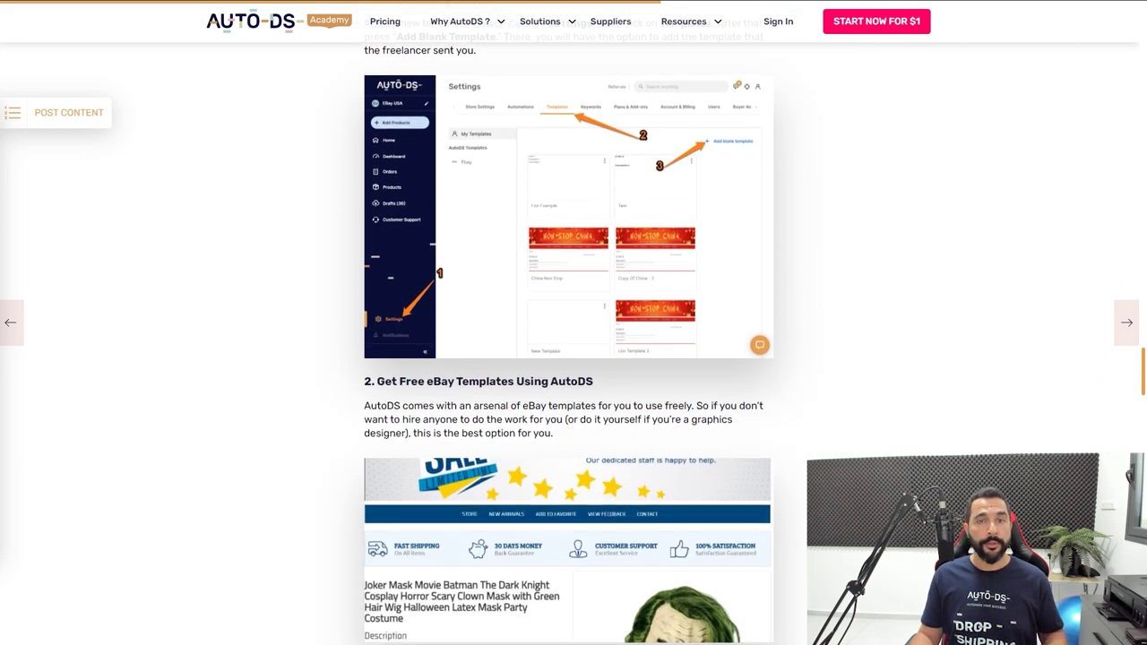
scroll(569, 358, down, 5)
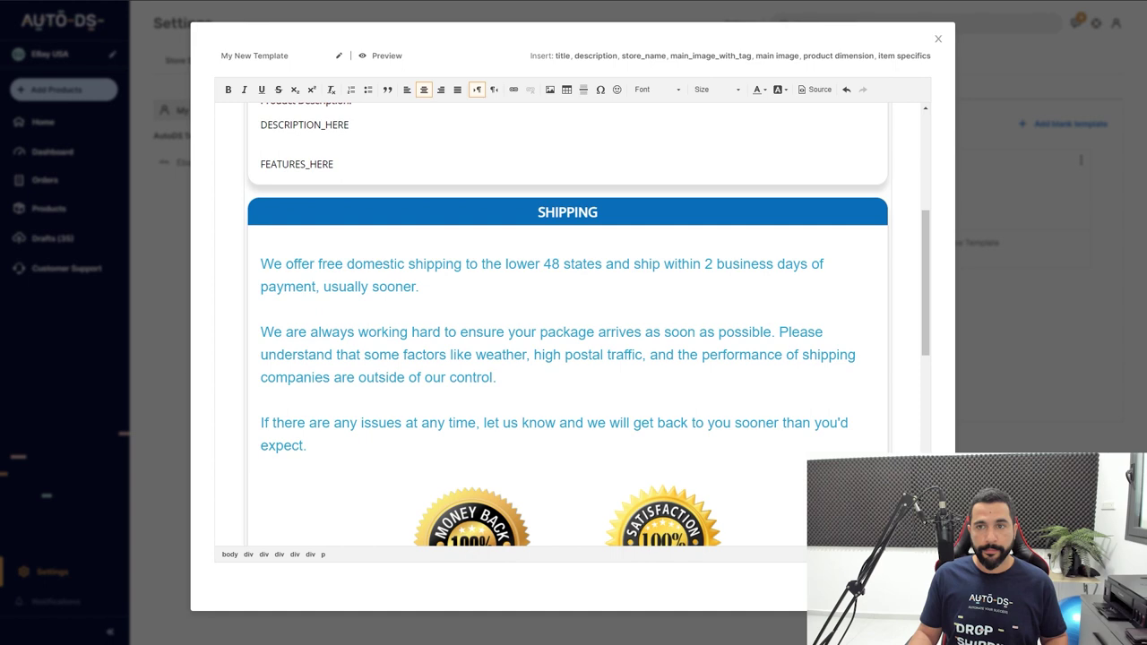
- Close the My New Template editor and browse the ready-made AutoDS templates for eBay
key(Escape)
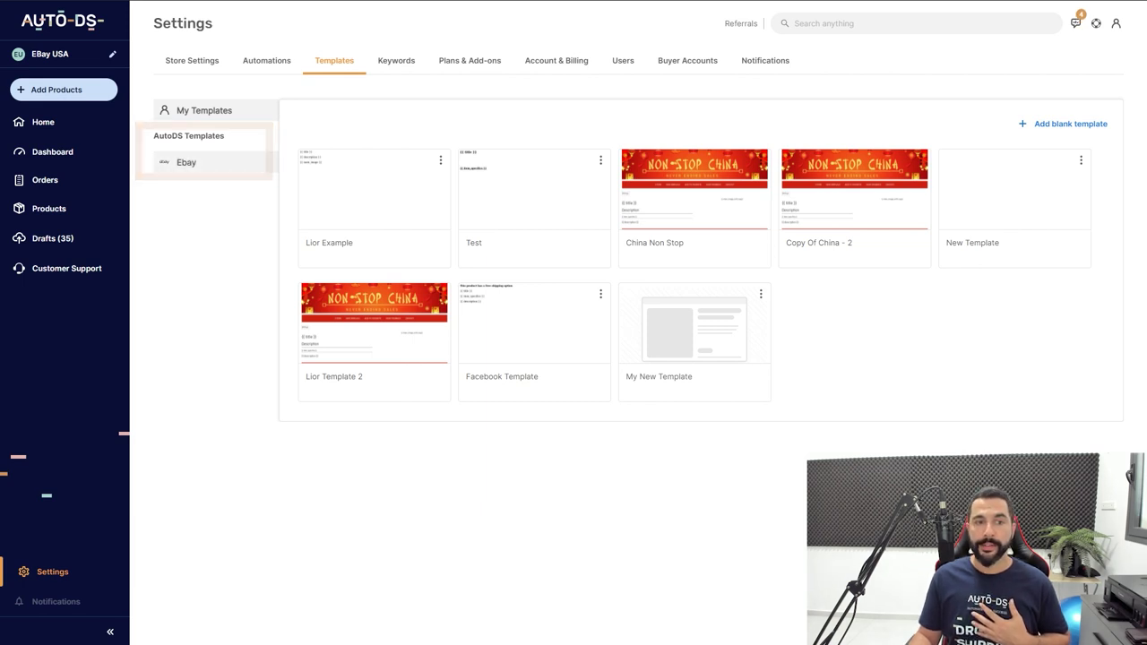
click(183, 162)
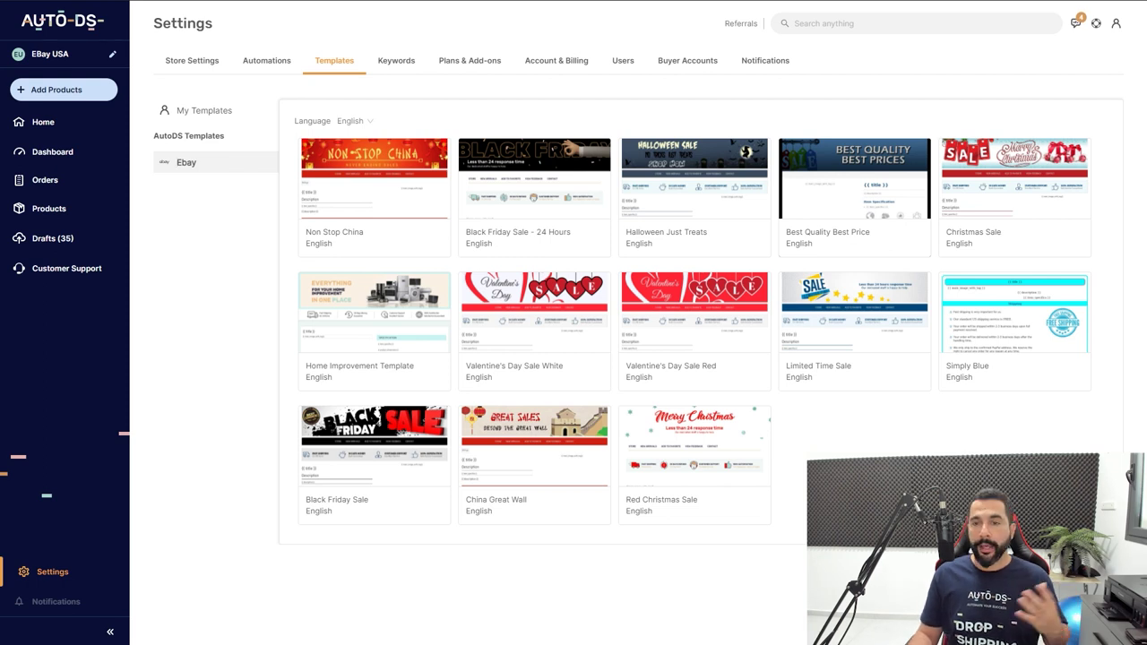
mouse_move(373, 197)
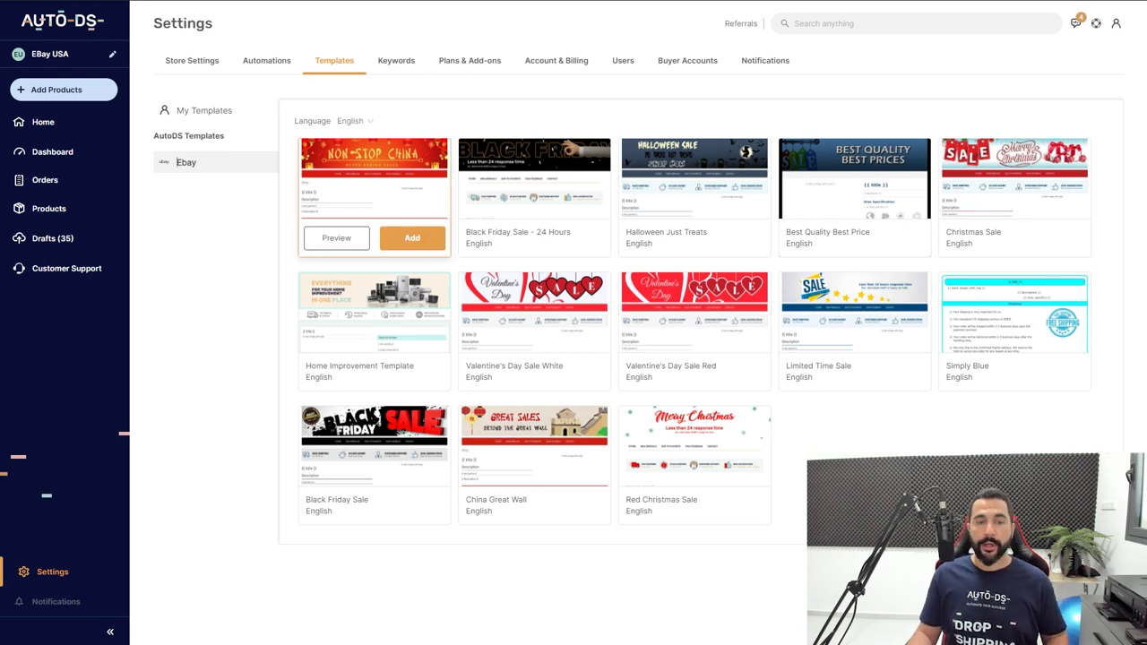
mouse_move(534, 197)
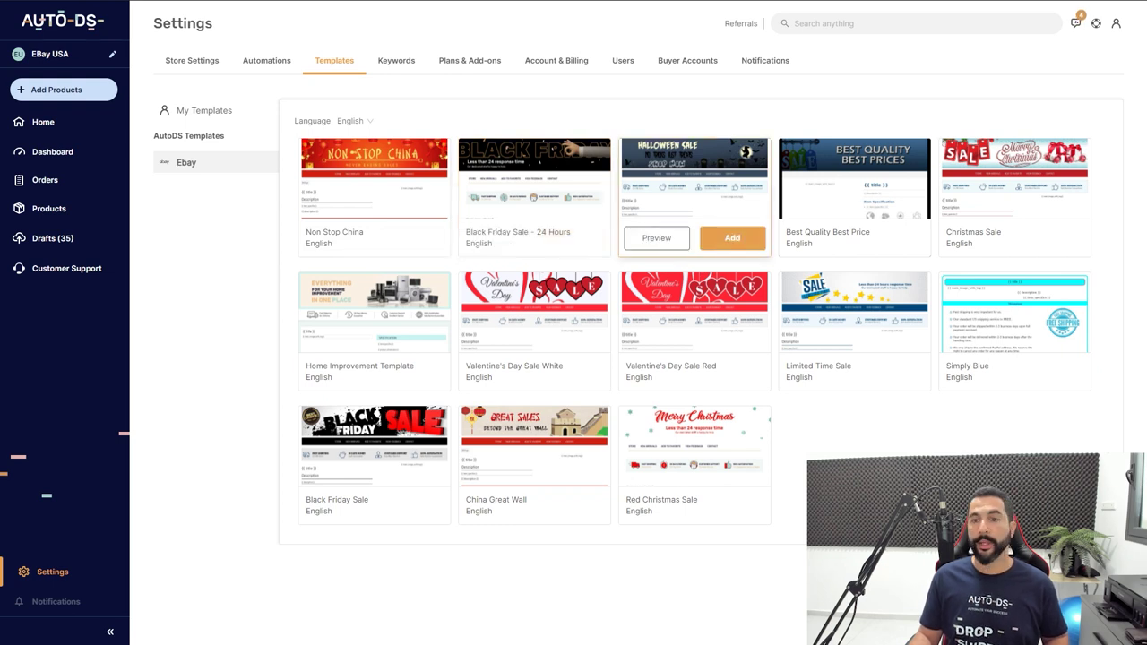
mouse_move(1014, 188)
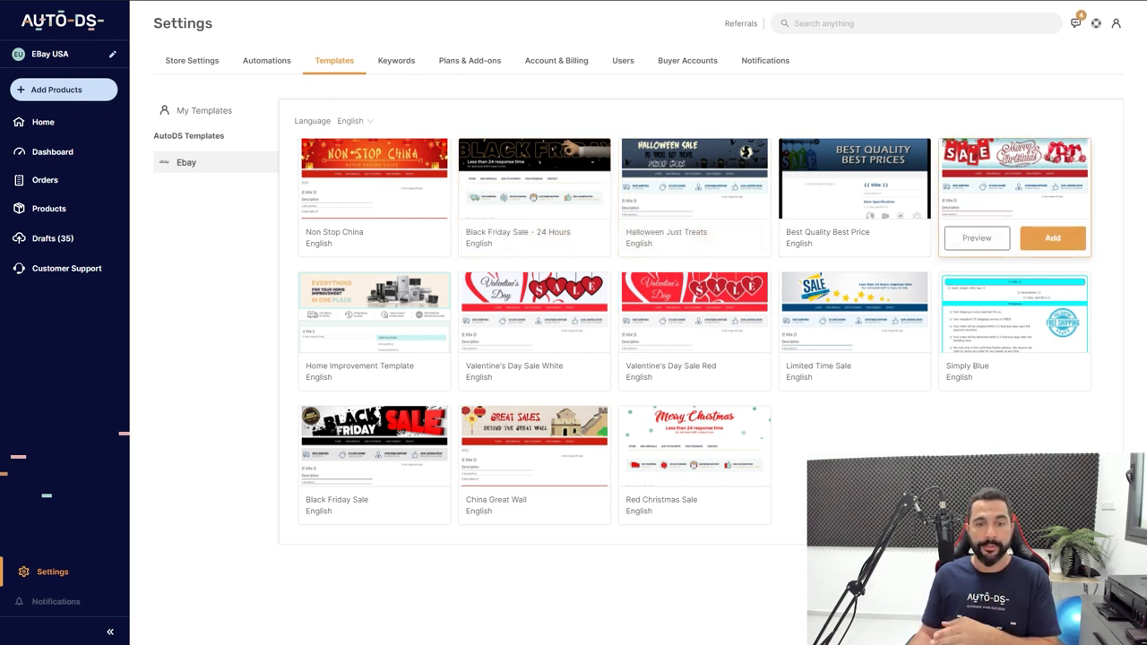
mouse_move(534, 331)
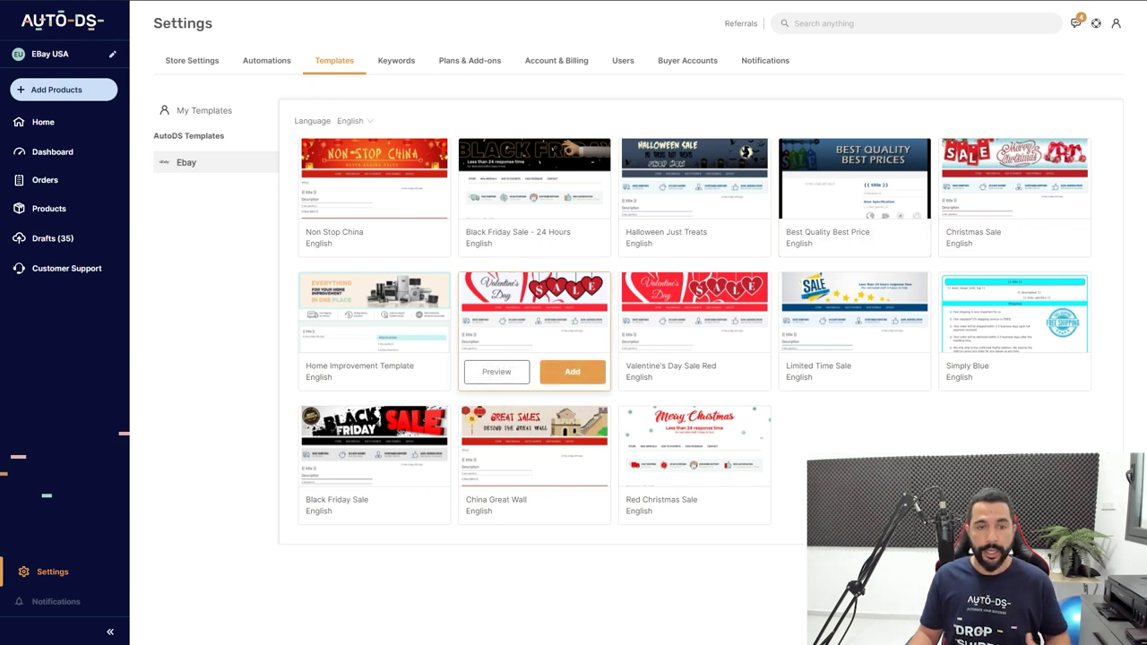
mouse_move(373, 323)
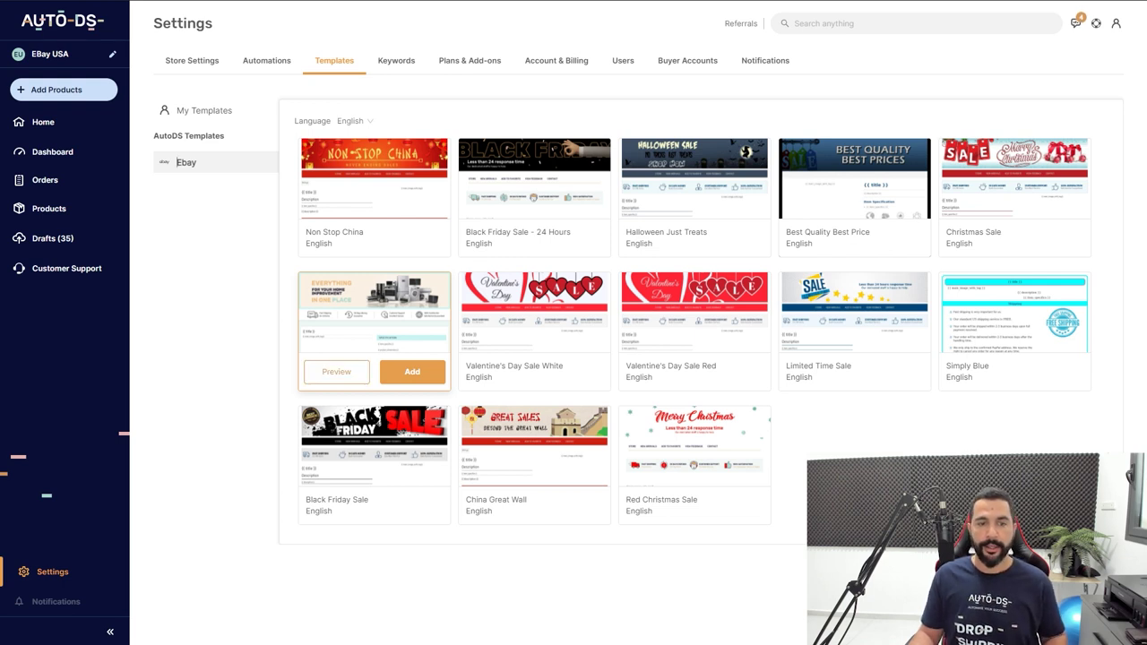
- Preview the Home Improvement Template and examine its banner, specification, item description and store information sections
click(336, 371)
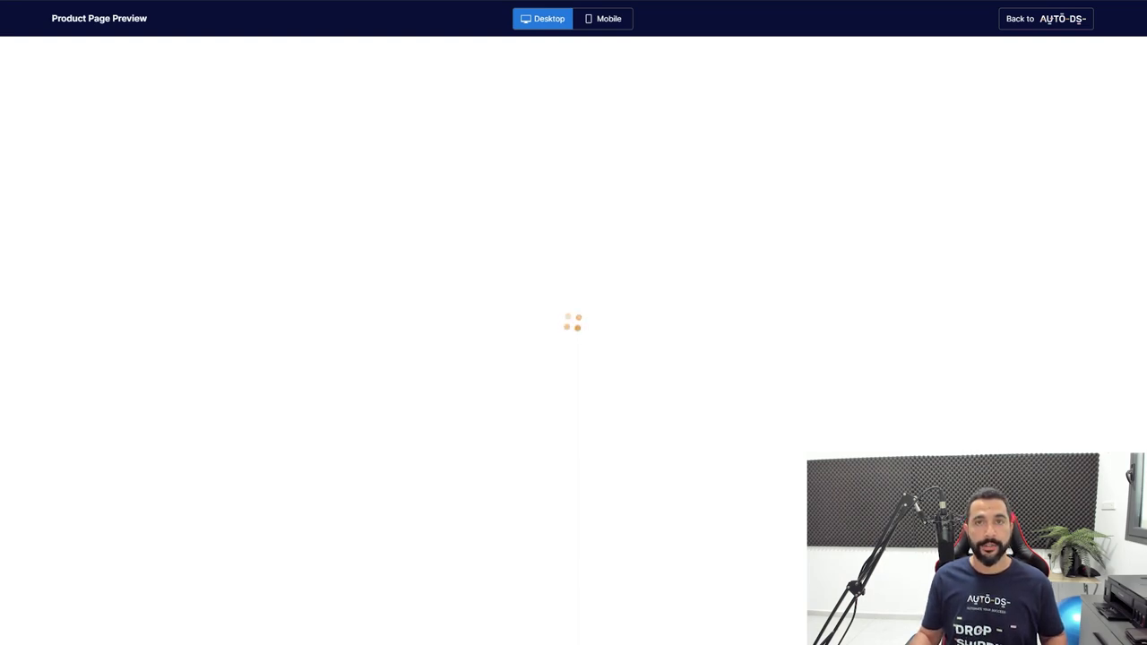
scroll(573, 322, down, 3)
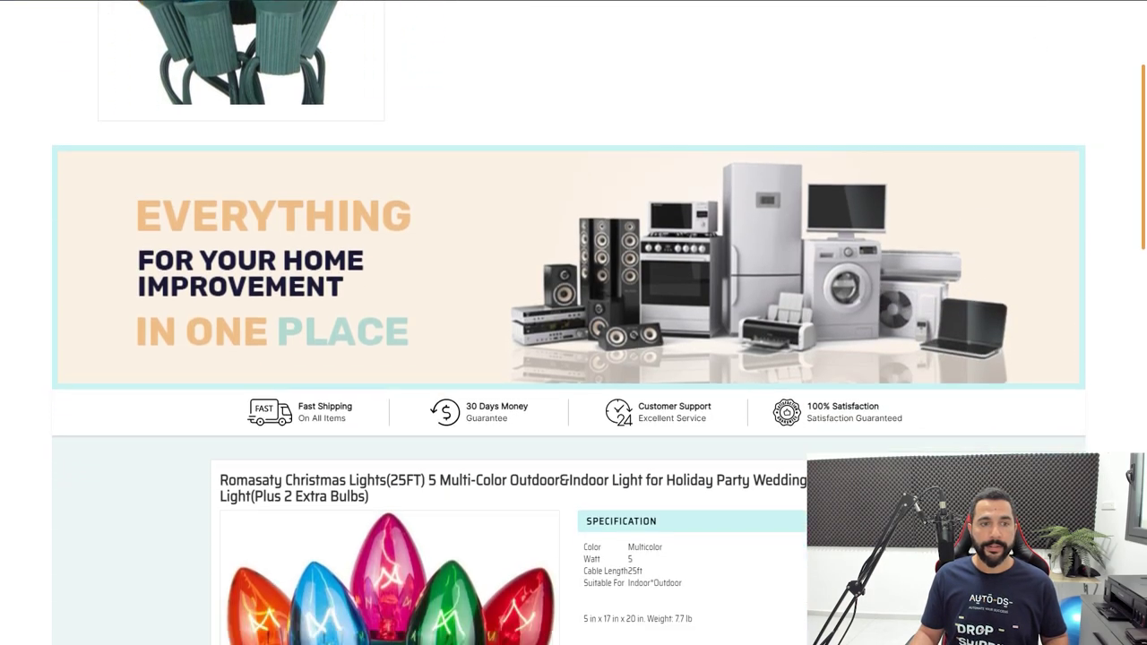
scroll(573, 323, down, 2)
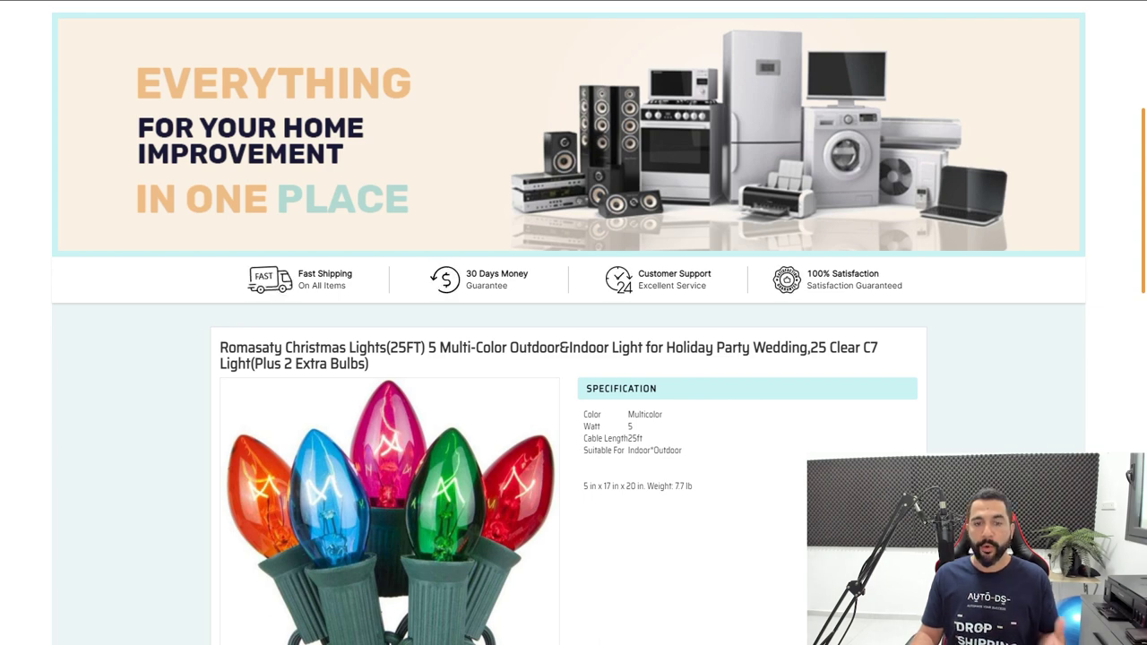
scroll(569, 322, down, 5)
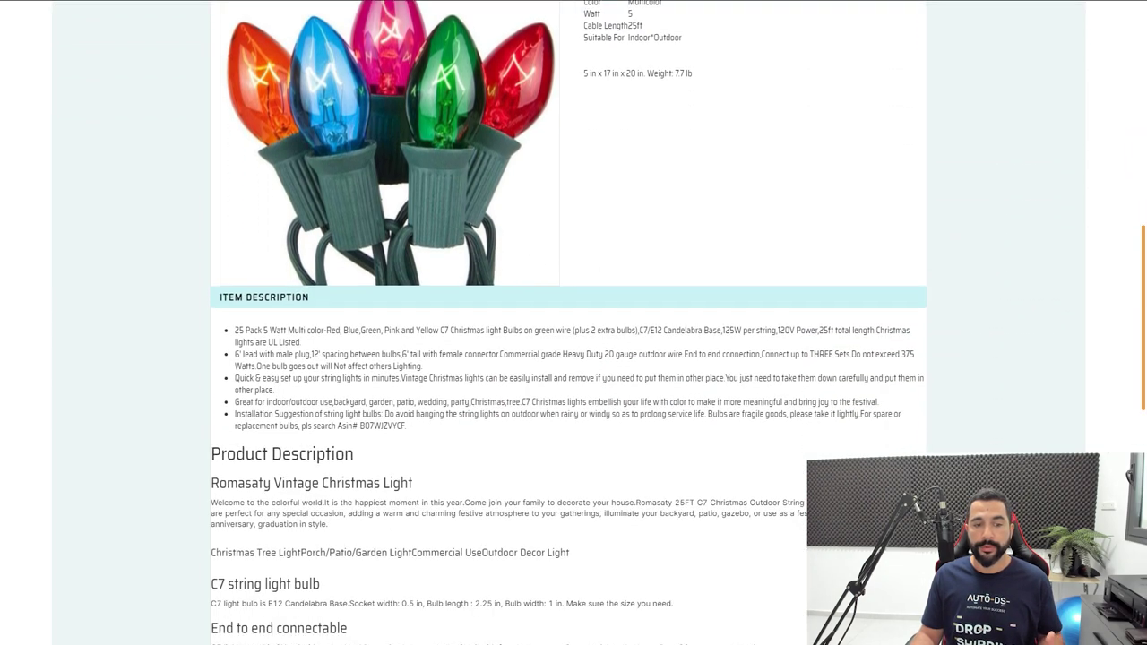
scroll(569, 323, down, 2)
scroll(568, 322, down, 3)
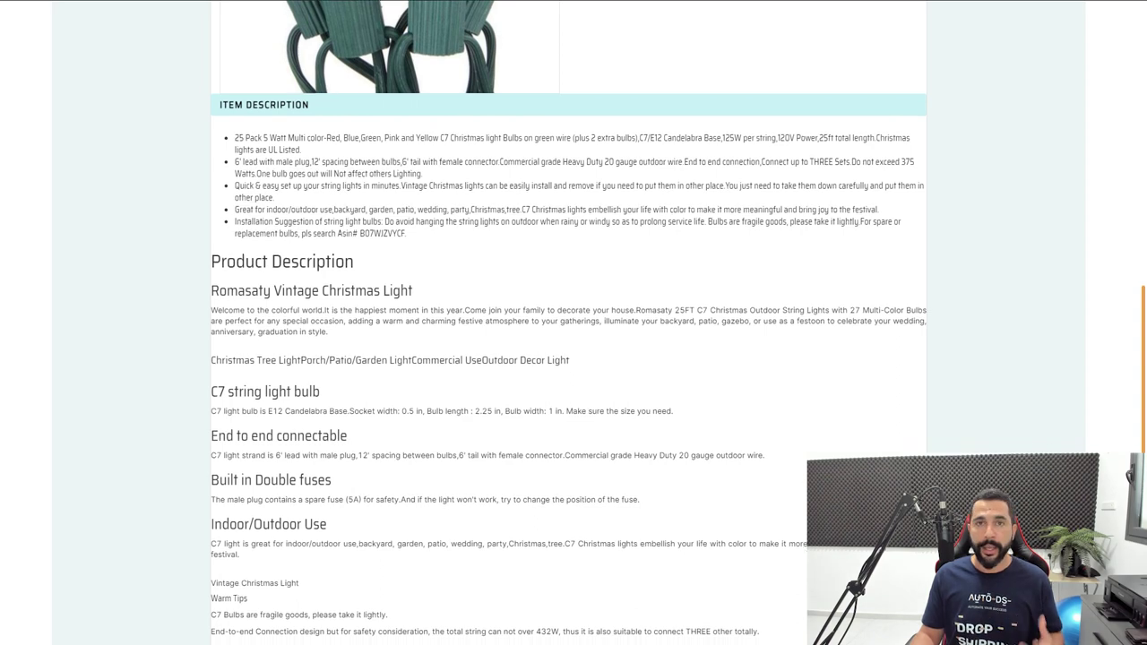
scroll(568, 323, down, 4)
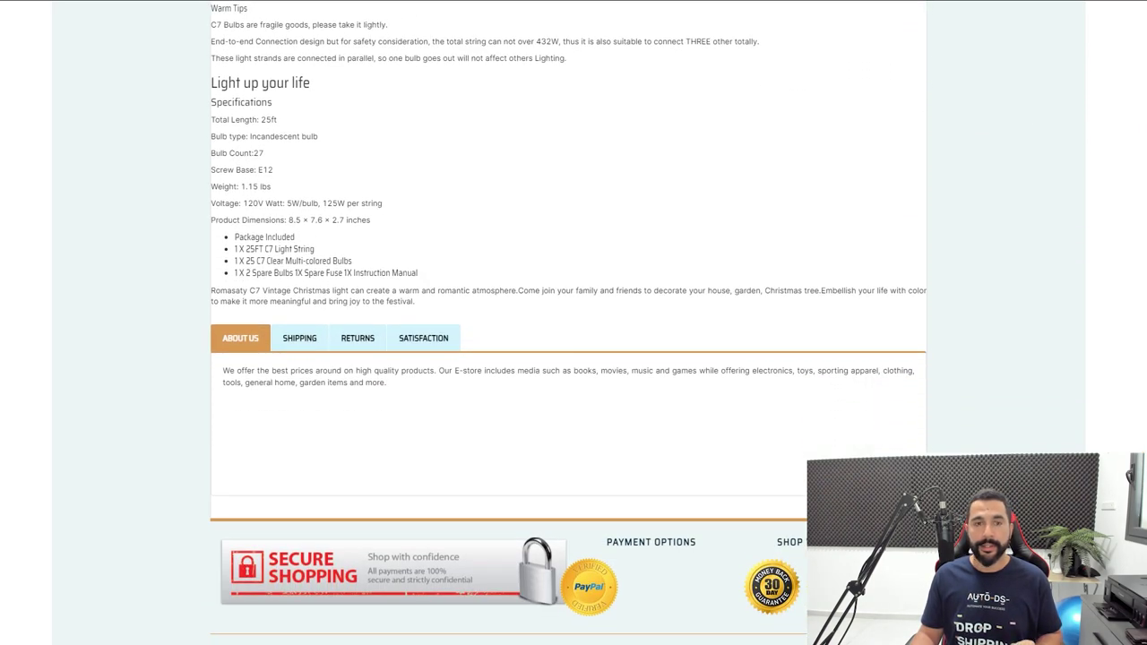
scroll(299, 338, up, 3)
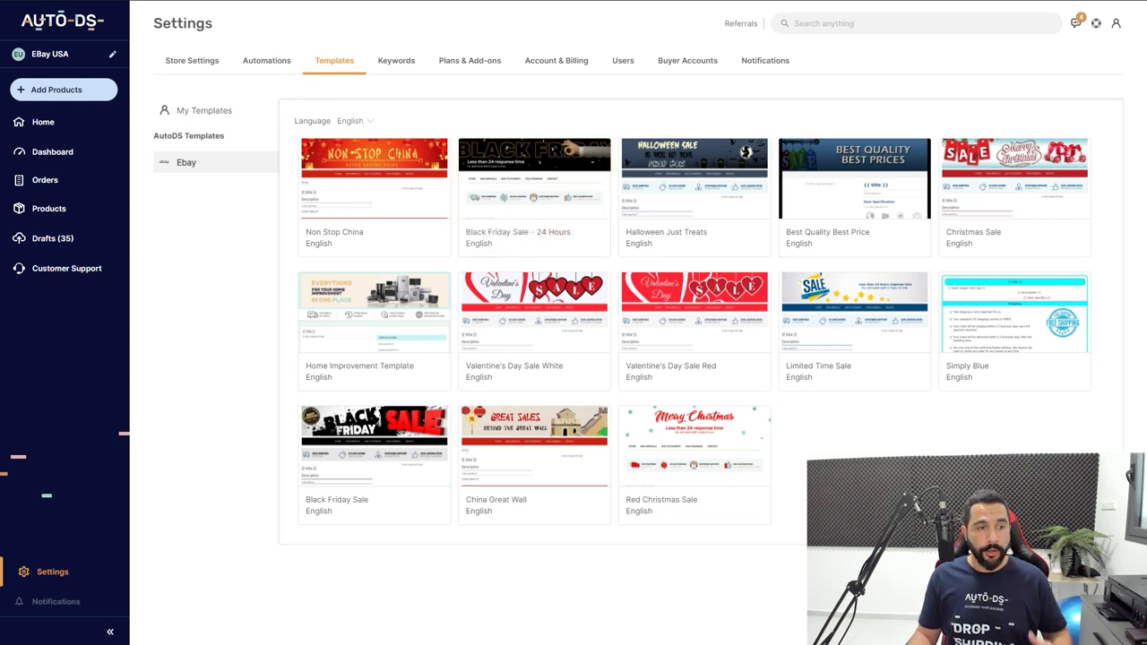
- In the Amazon US lister settings, choose the AutoDS template Black Friday Sale - 24 Hours as the default template
click(52, 571)
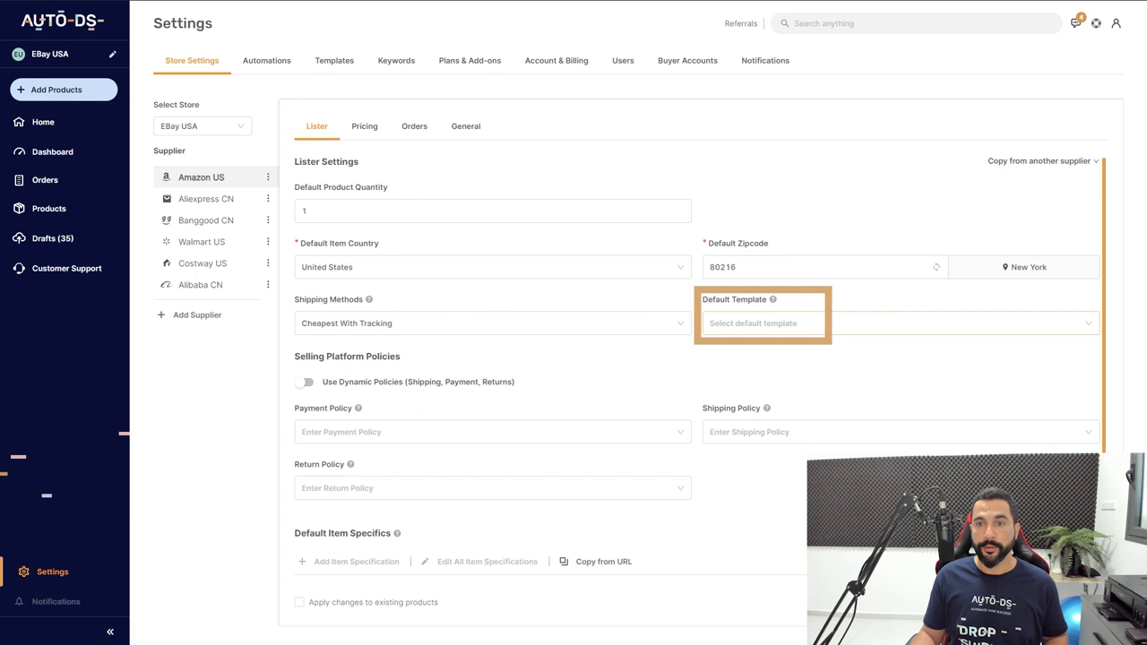
click(764, 322)
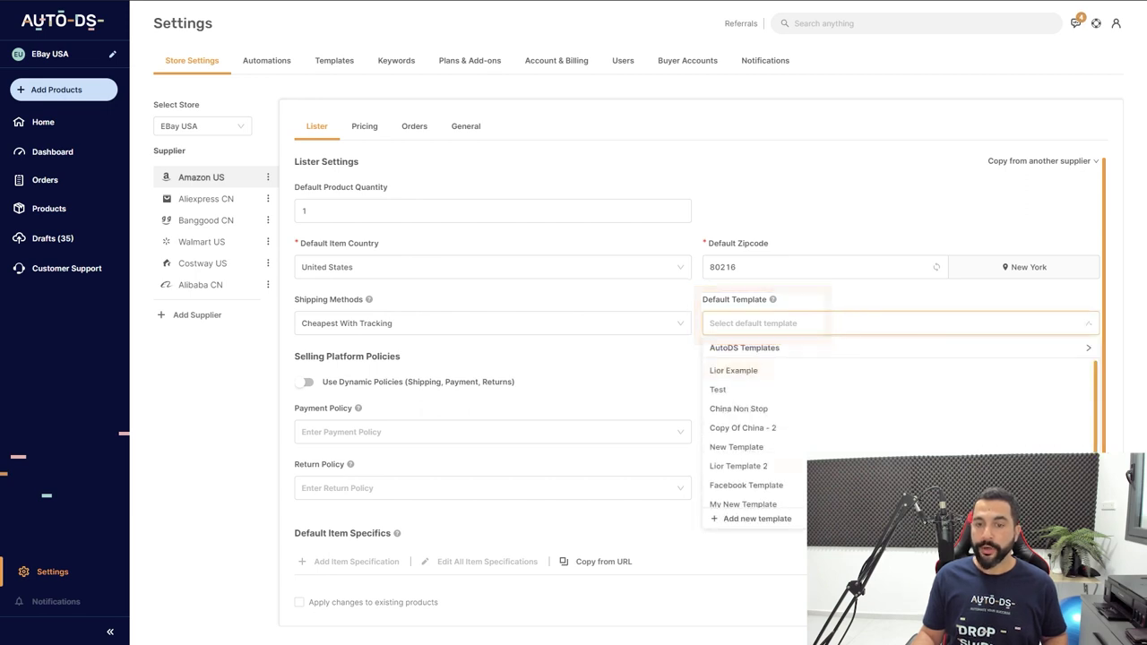
scroll(763, 430, down, 1)
scroll(763, 415, up, 1)
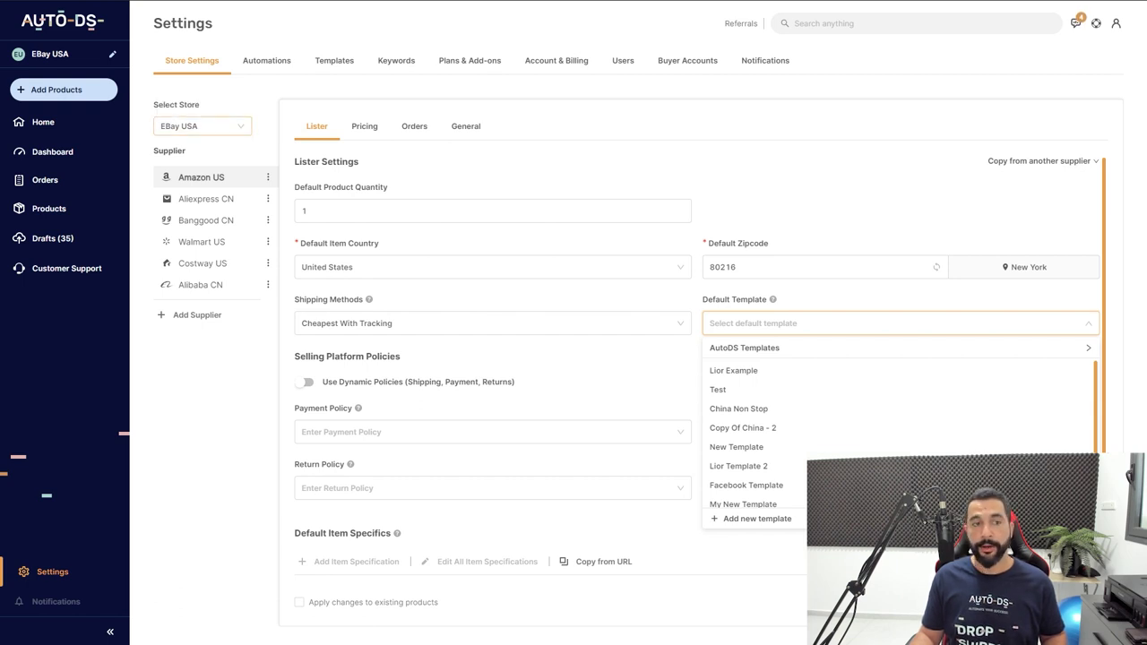
mouse_move(744, 348)
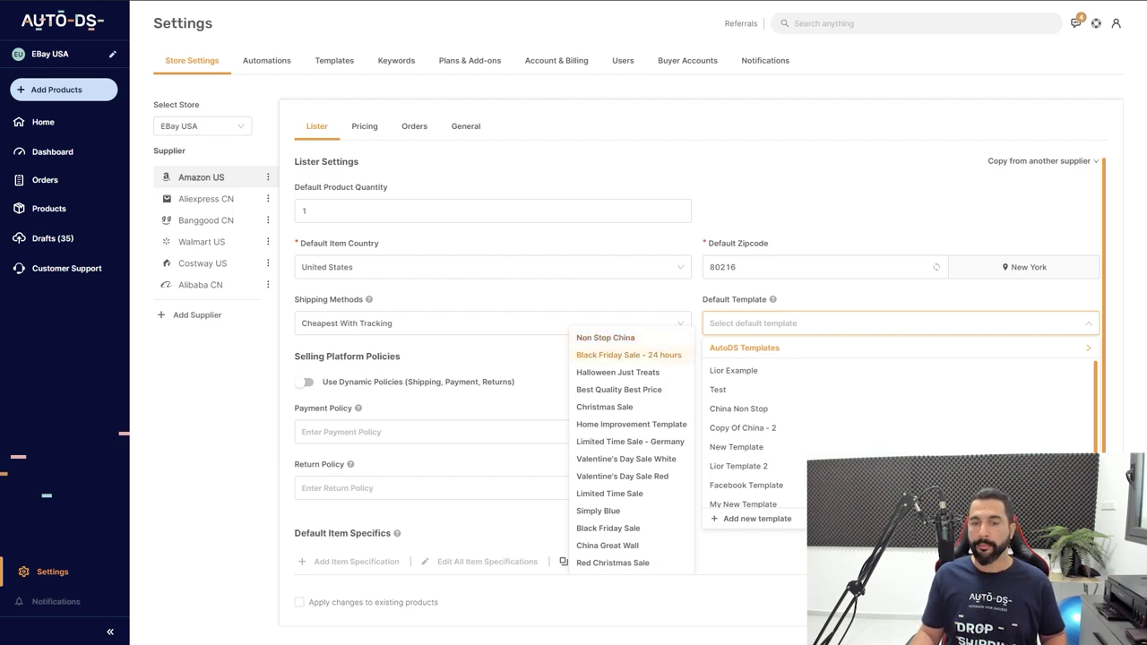
click(628, 355)
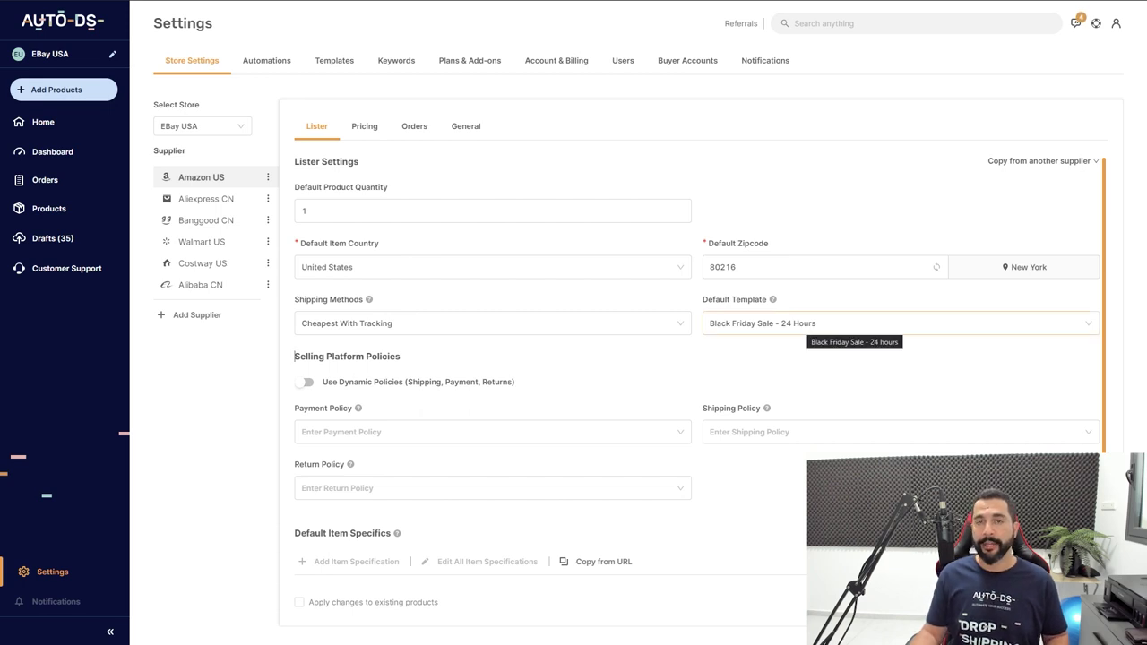
click(851, 322)
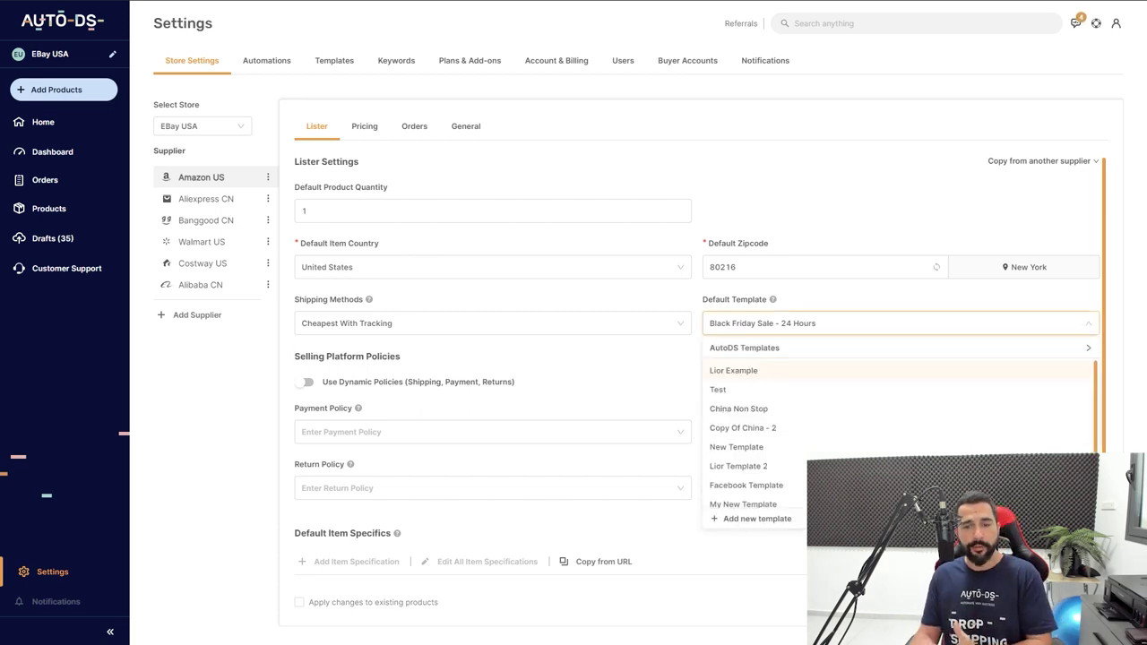
click(767, 300)
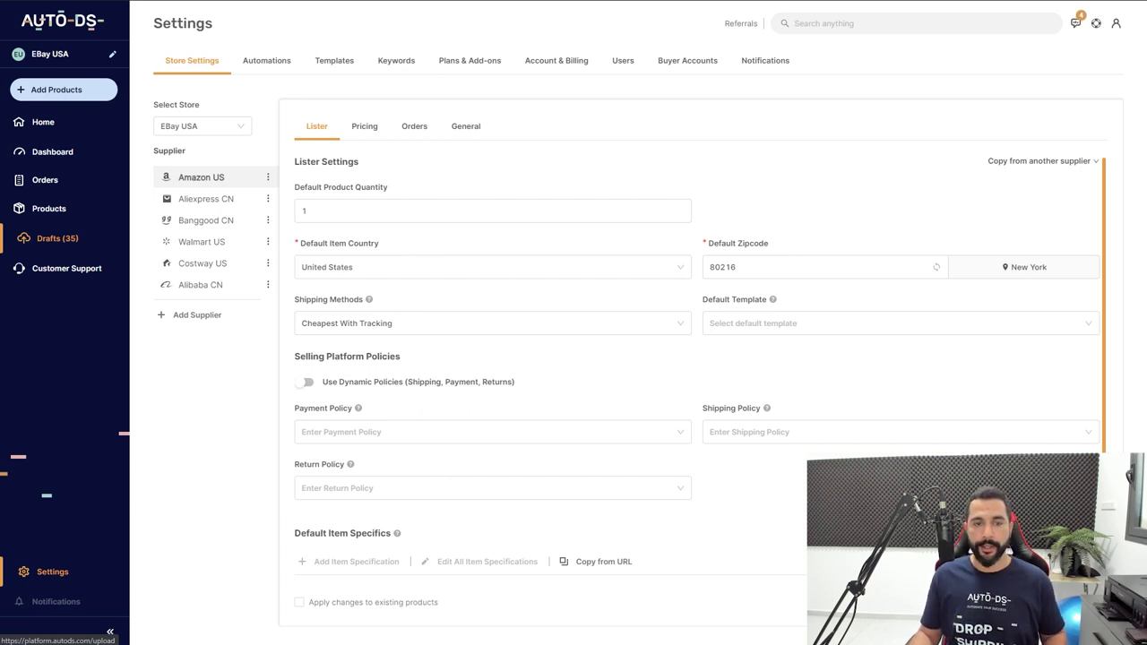
- Examine the template choices available for the description of the Creative Pebble 2.0 speakers draft
click(58, 237)
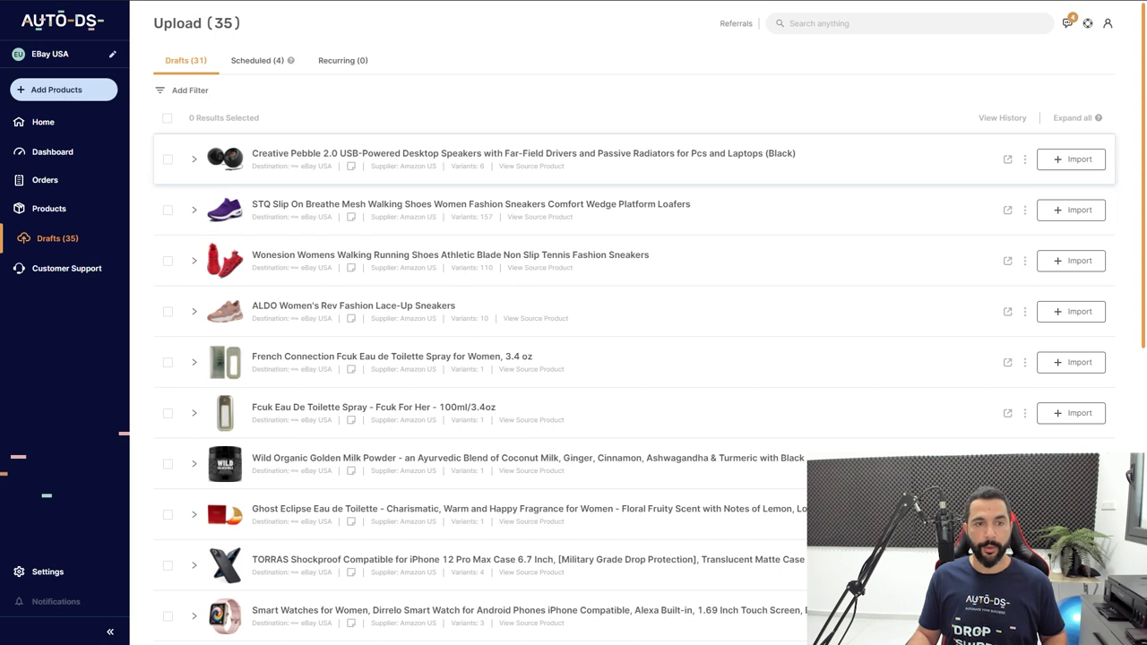
click(193, 159)
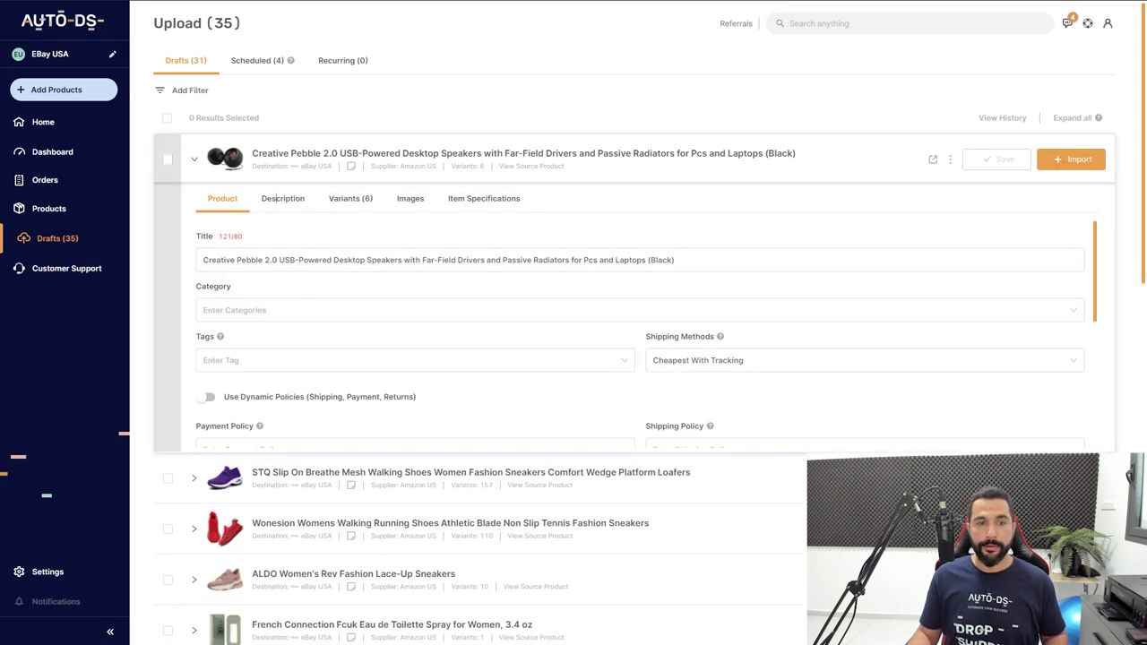
click(276, 198)
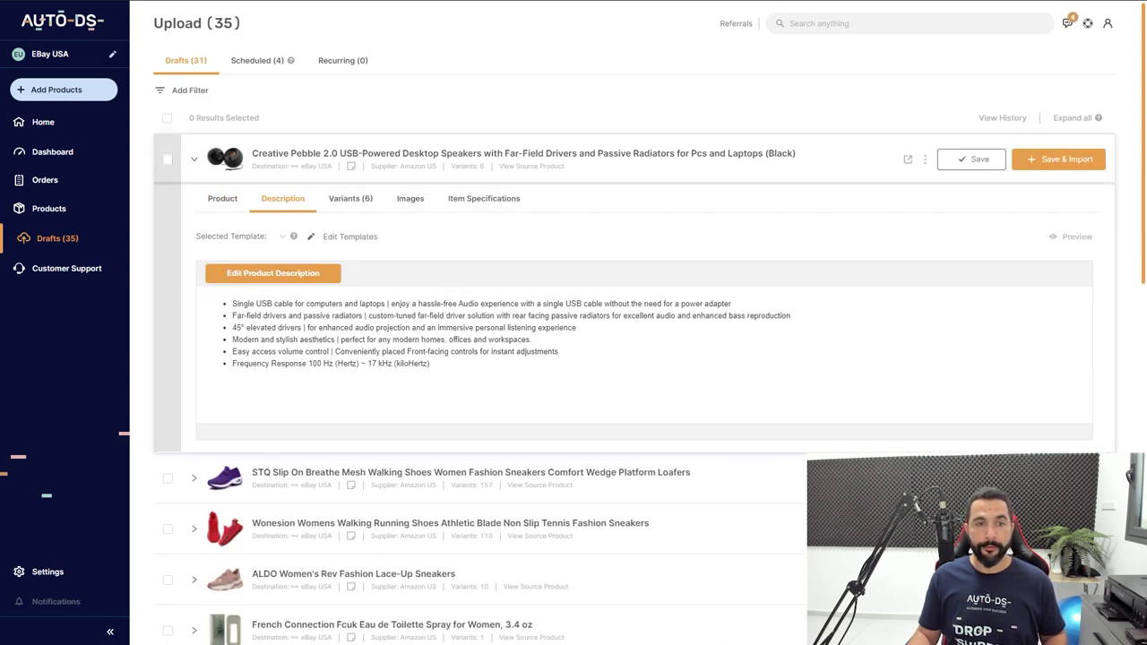
click(281, 236)
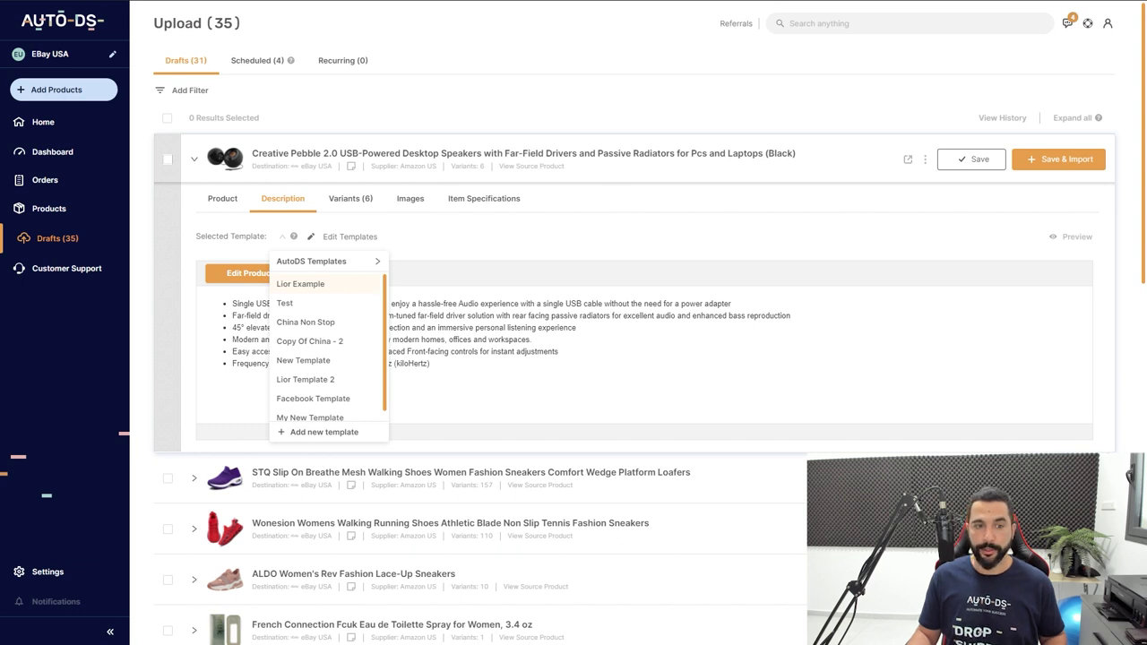
mouse_move(324, 261)
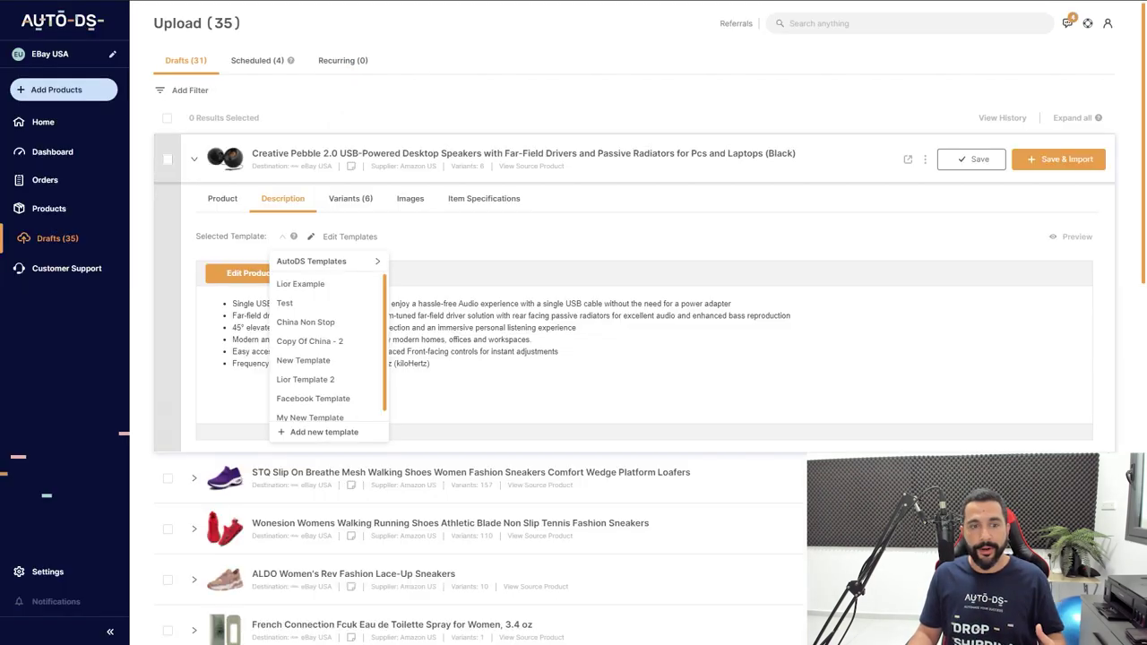
click(163, 118)
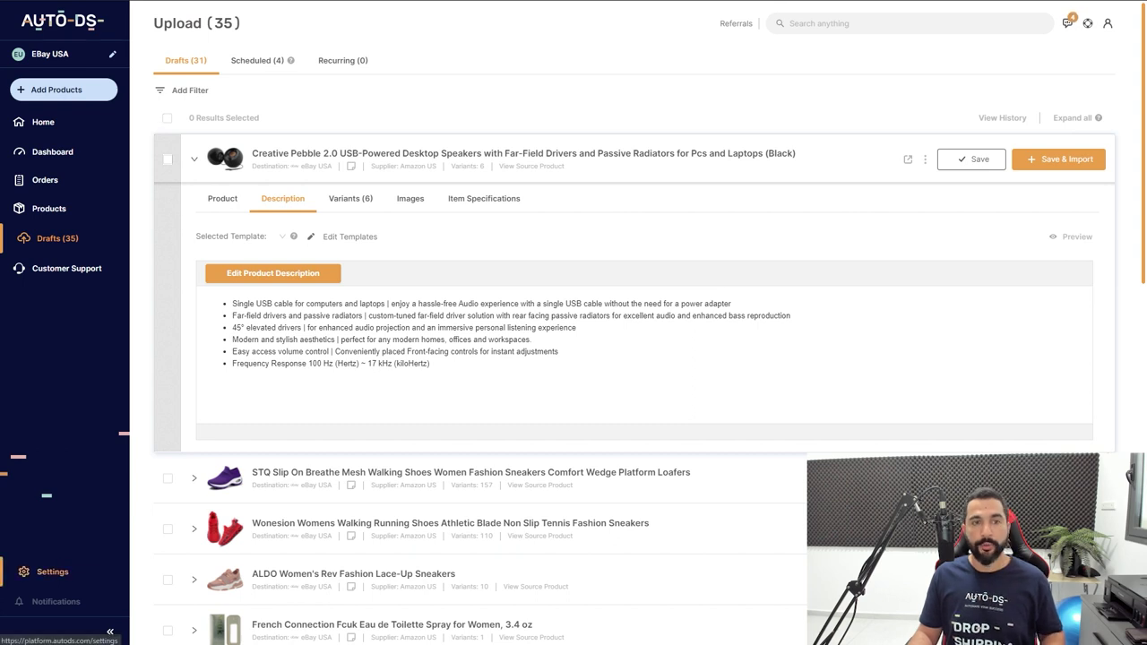
- Add a blank template named "Blank Template" to My Templates in the settings
click(52, 570)
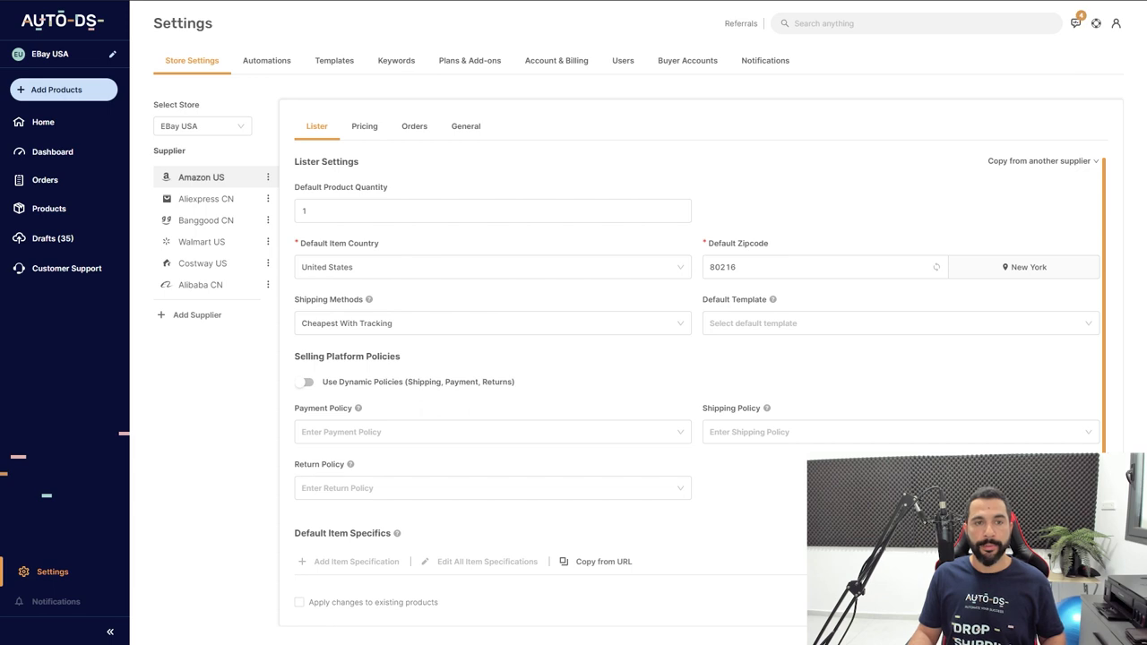
click(333, 60)
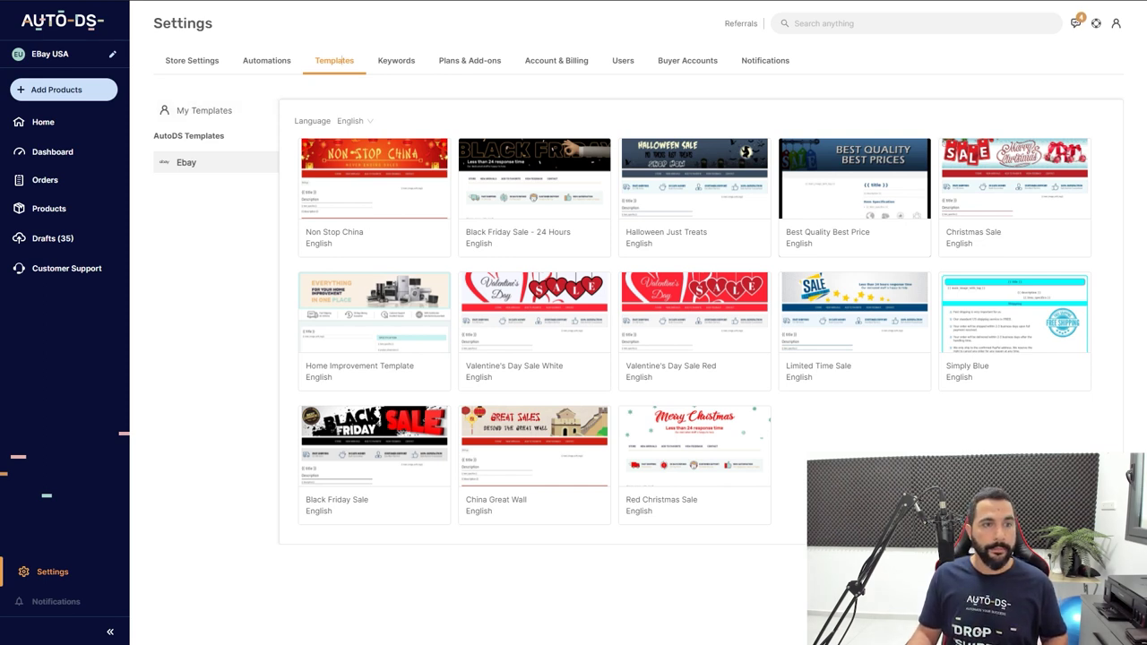
click(191, 110)
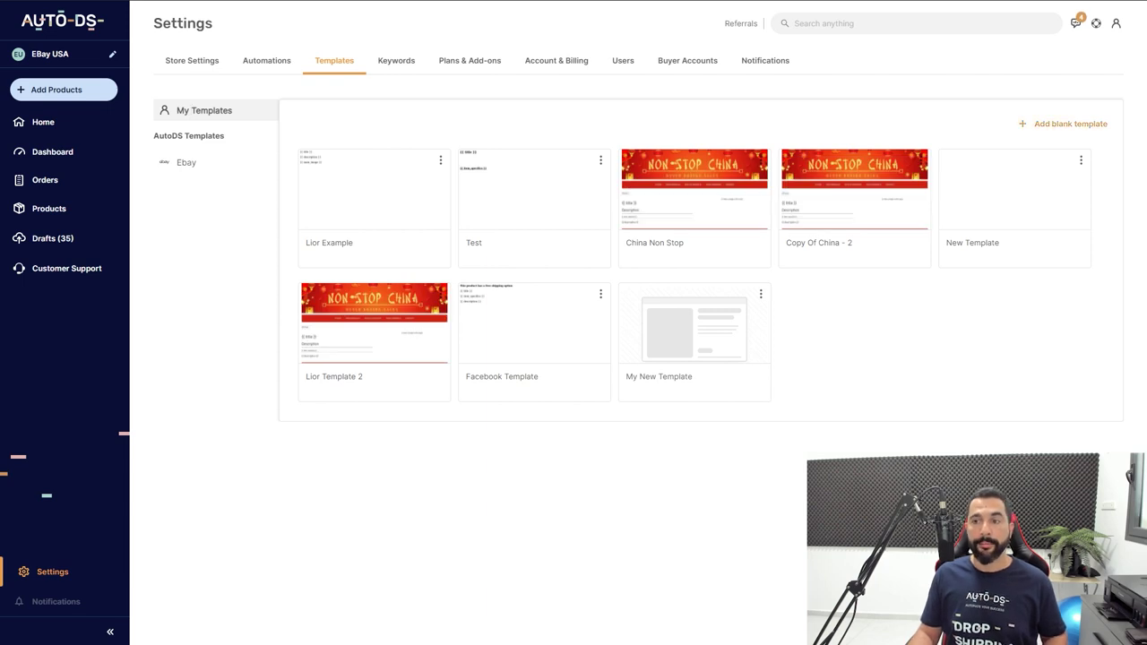
click(1069, 124)
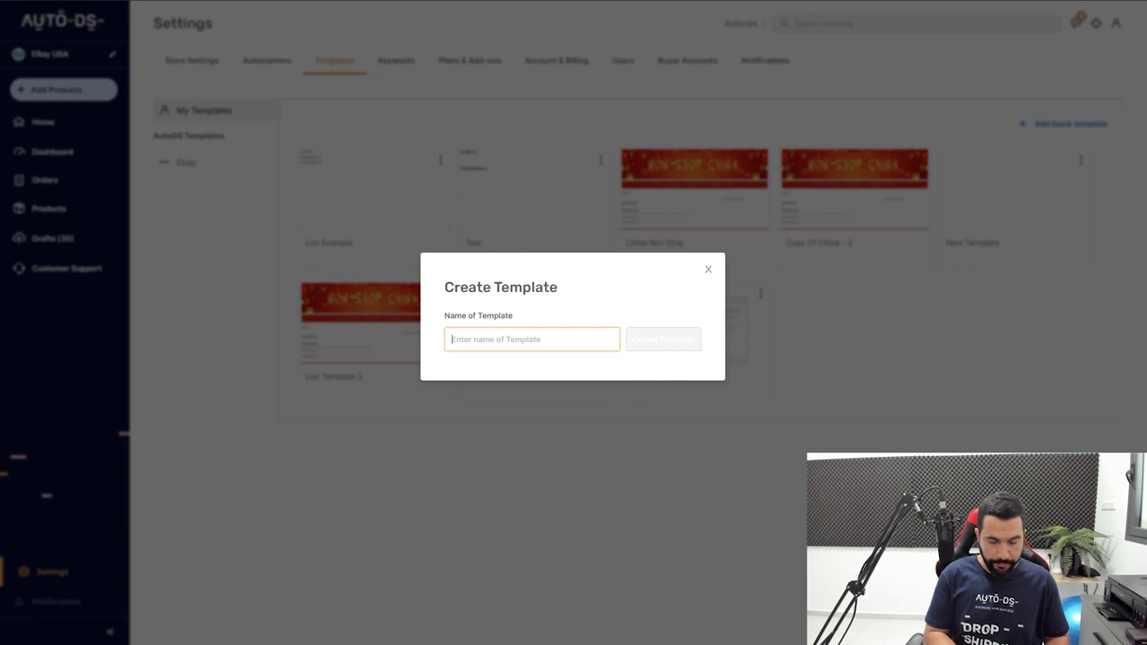
text(Blank Teampl)
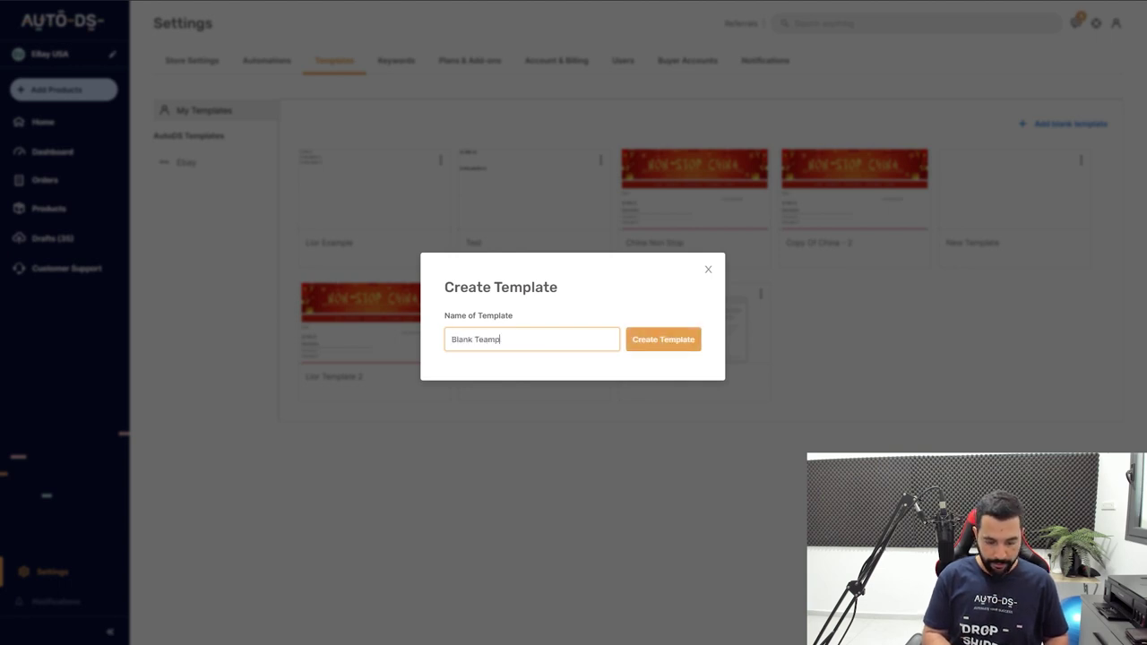
key(BackSpace)
key(BackSpace)
key(BackSpace)
text(m,p)
key(BackSpace)
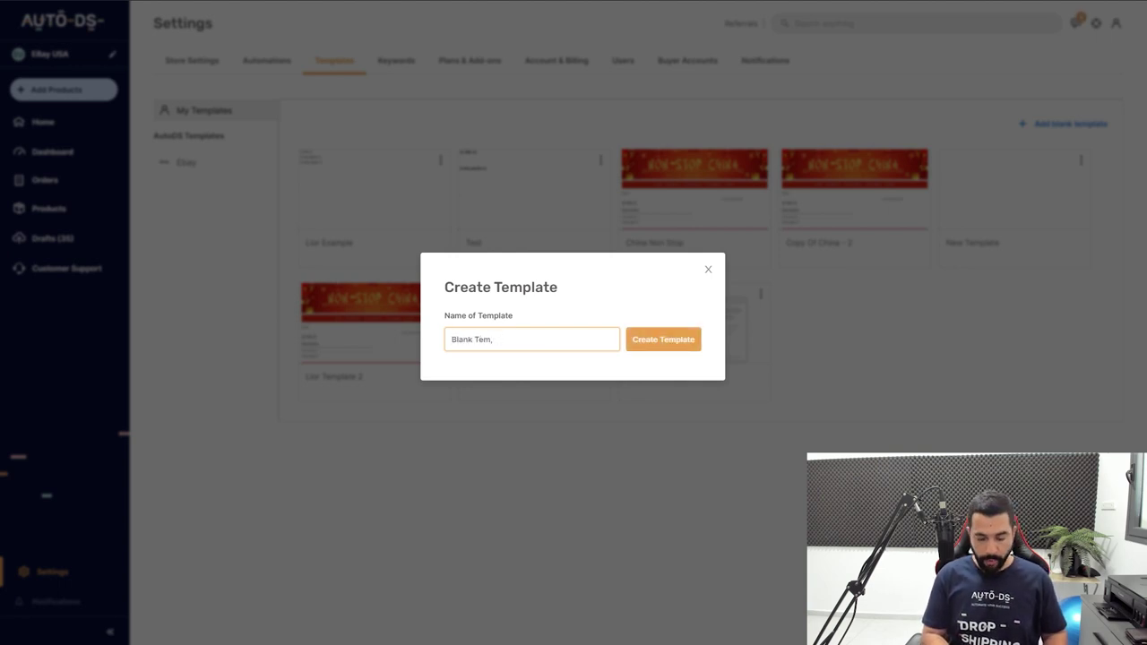
text(plate)
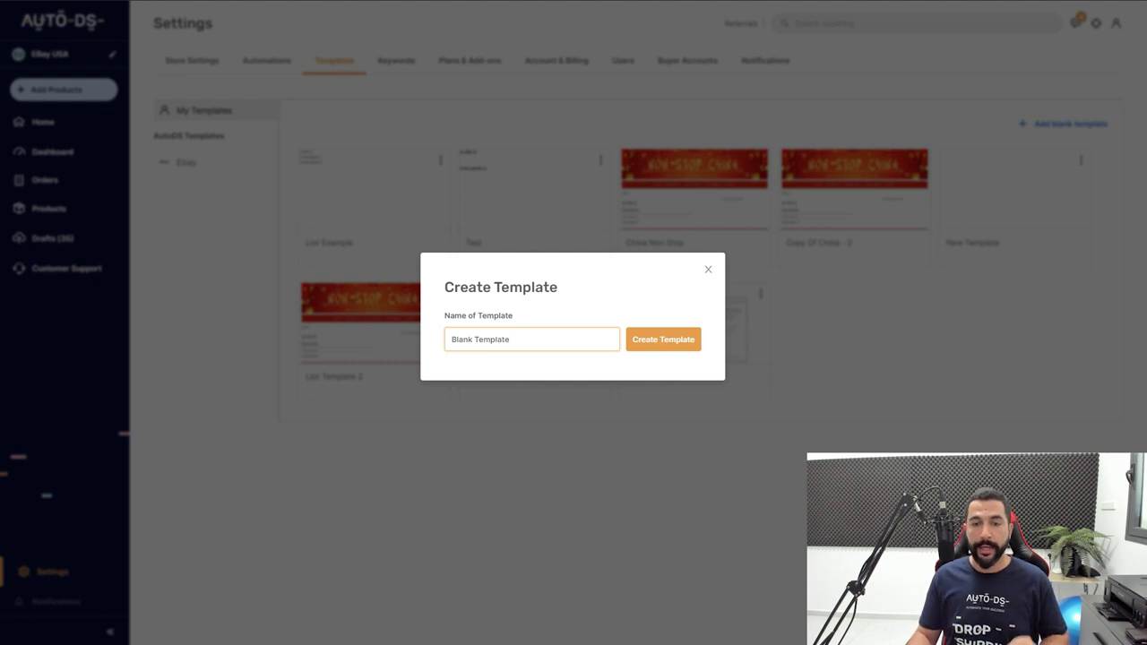
key(Return)
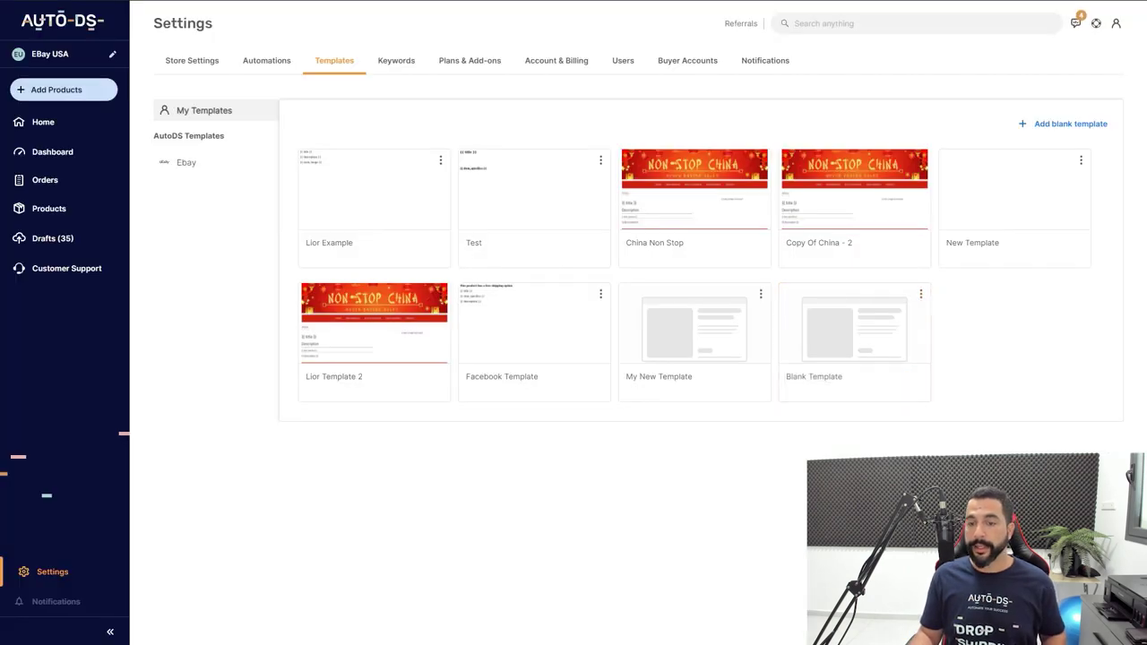
- Open the template named "Blank Template" for editing and insert the title placeholder into its empty body
click(892, 382)
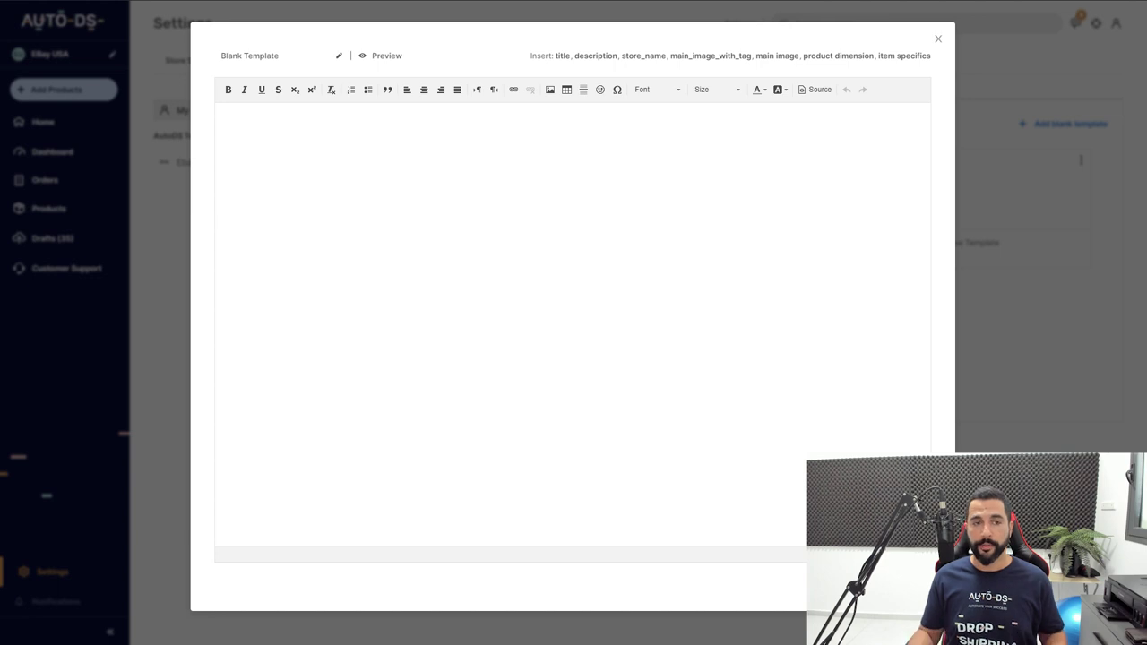
click(226, 120)
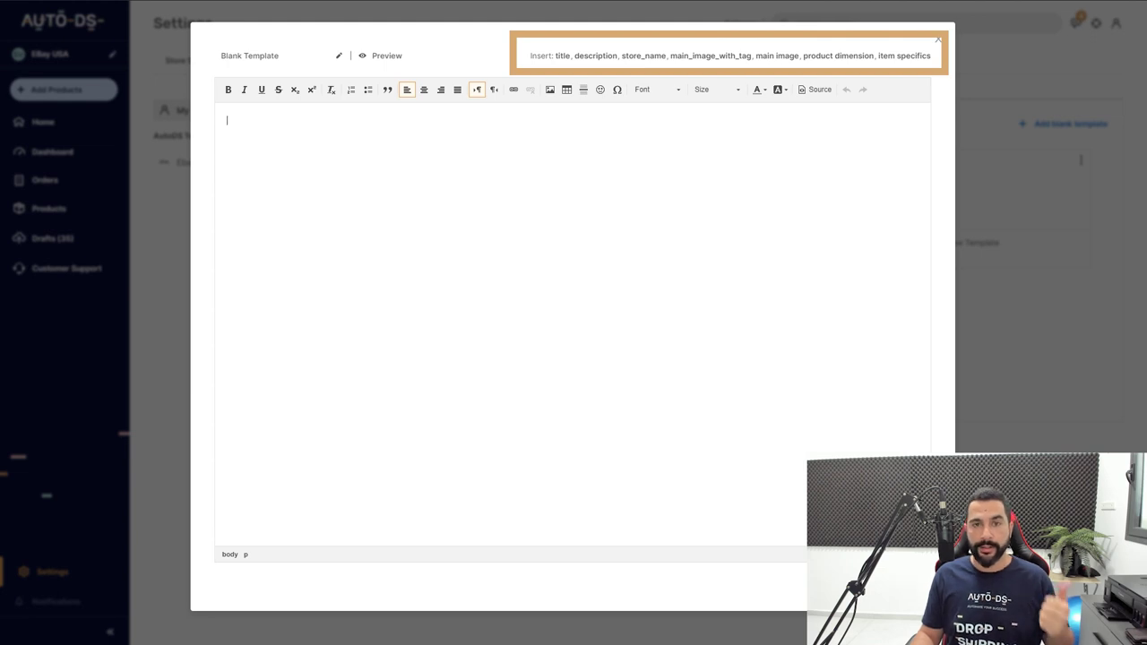
click(563, 56)
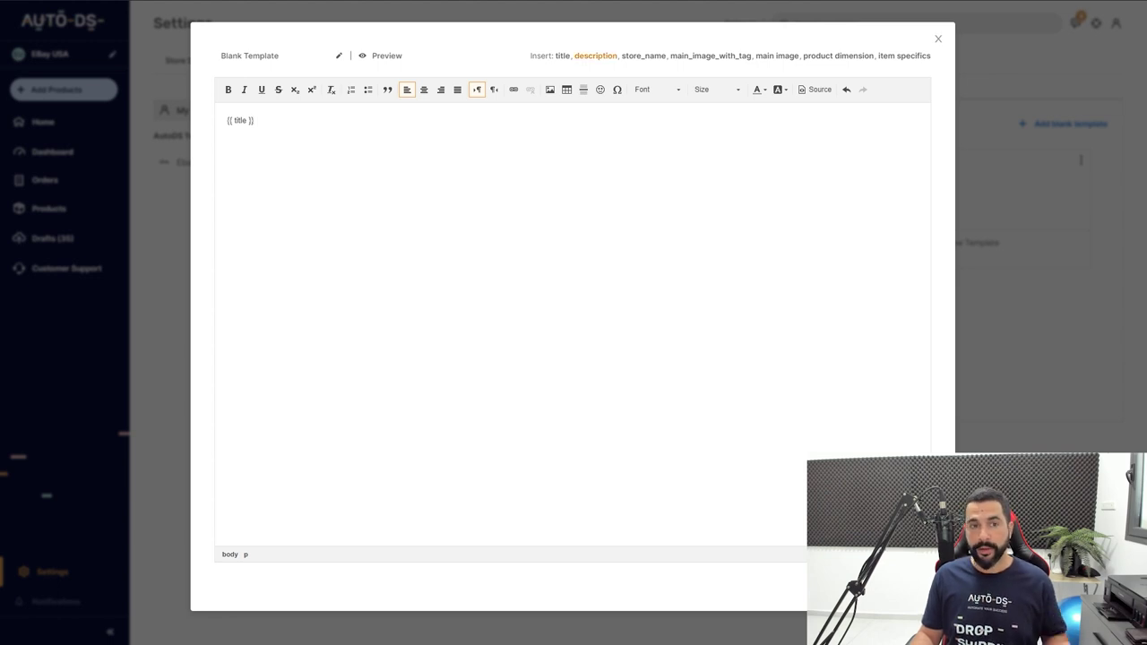
click(594, 56)
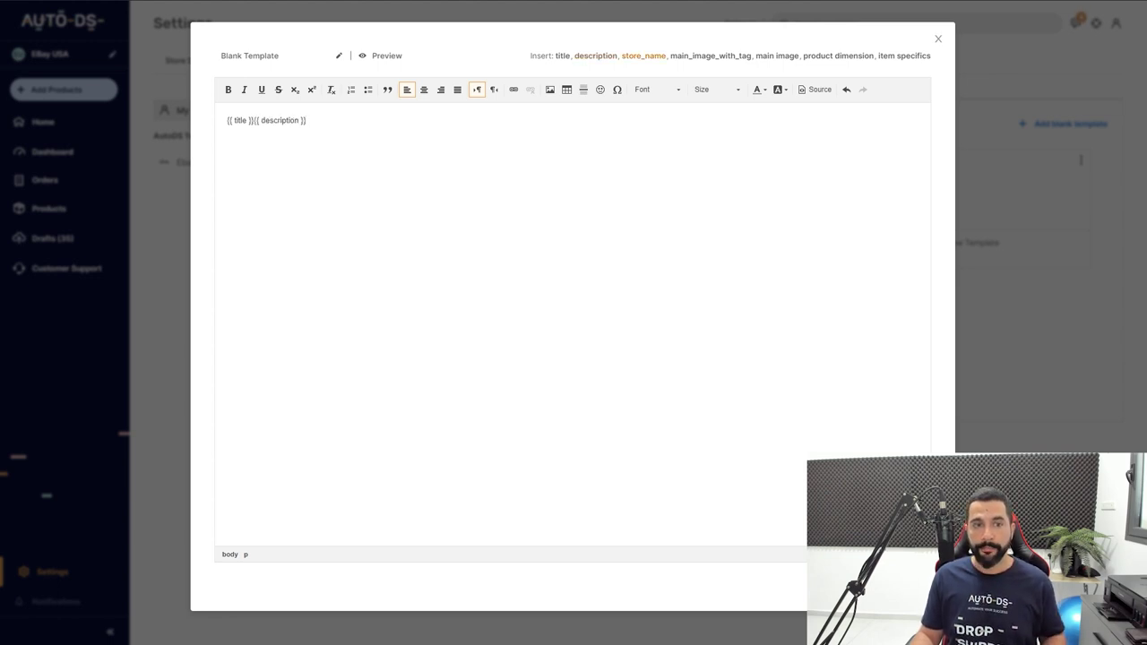
click(643, 56)
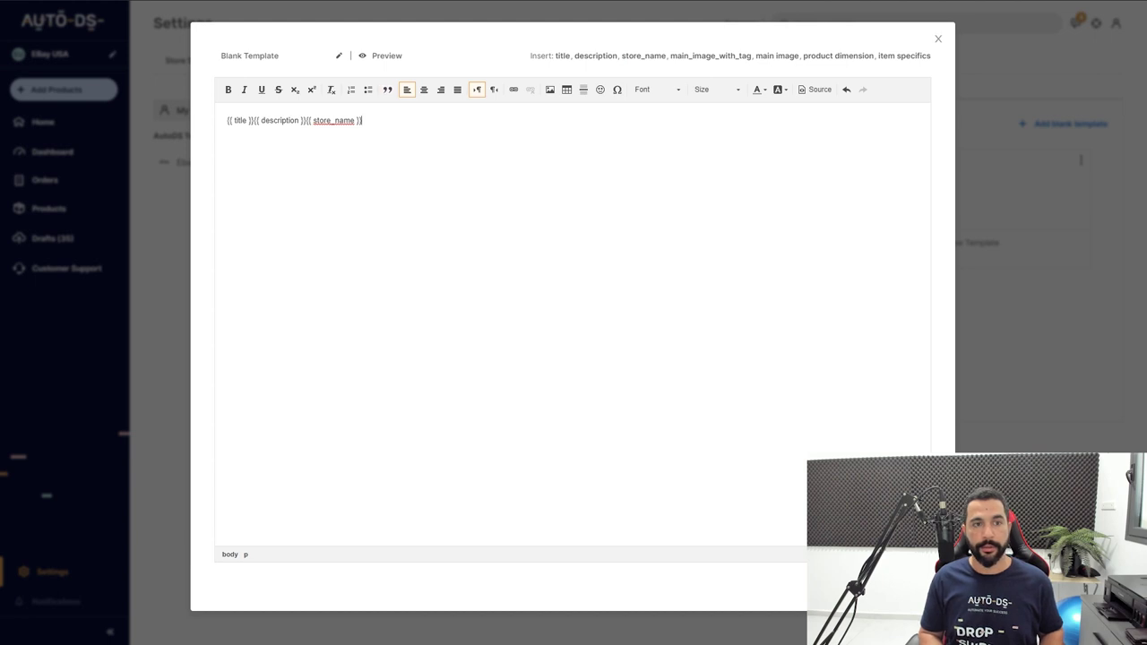
key(ctrl+z)
key(ctrl+z)
- Insert the description and store_name placeholders on separate lines below the title placeholder
key(Return)
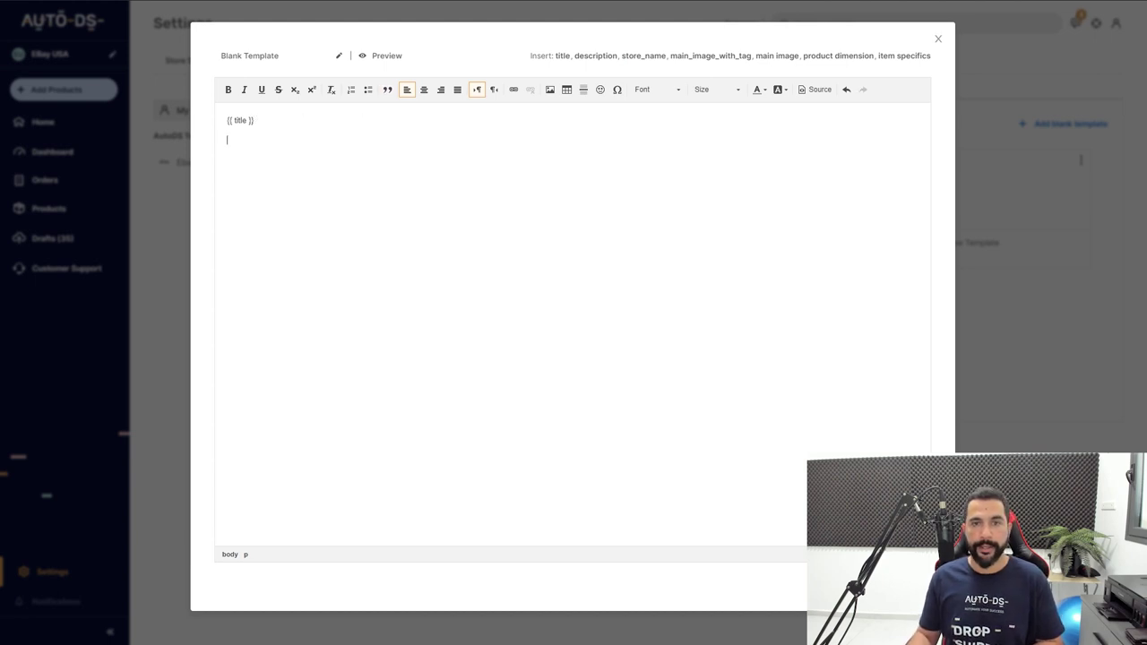
click(595, 55)
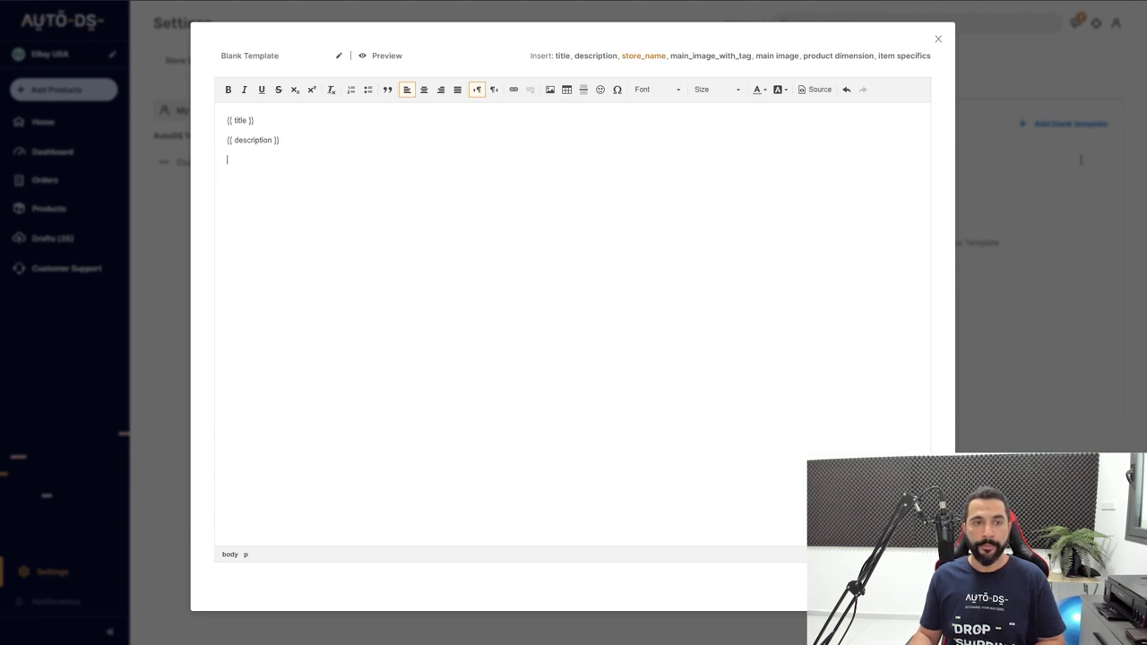
click(644, 56)
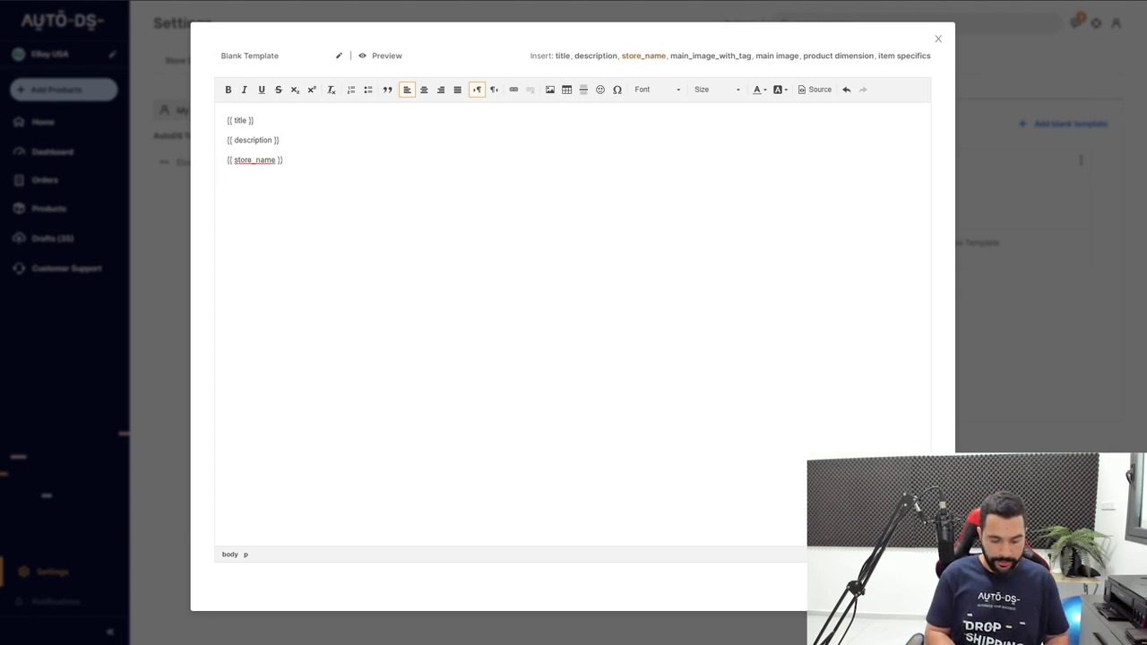
- Add the text "Shipping And Warranty" on a new line below the store_name placeholder
text(Shippinh)
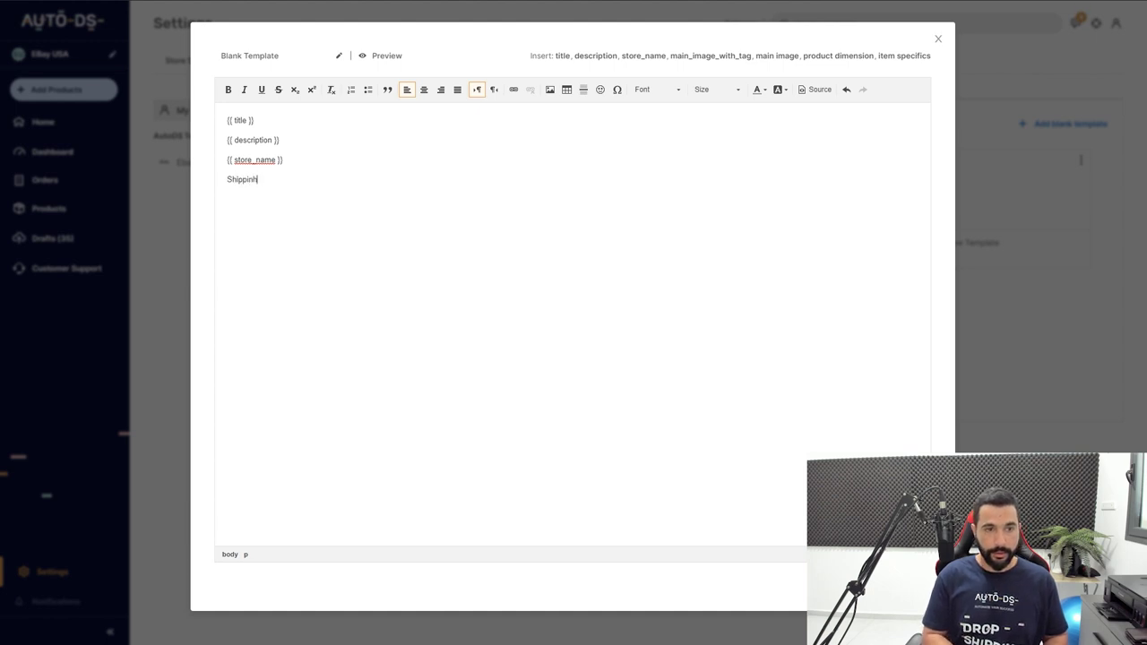
key(BackSpace)
text(g An)
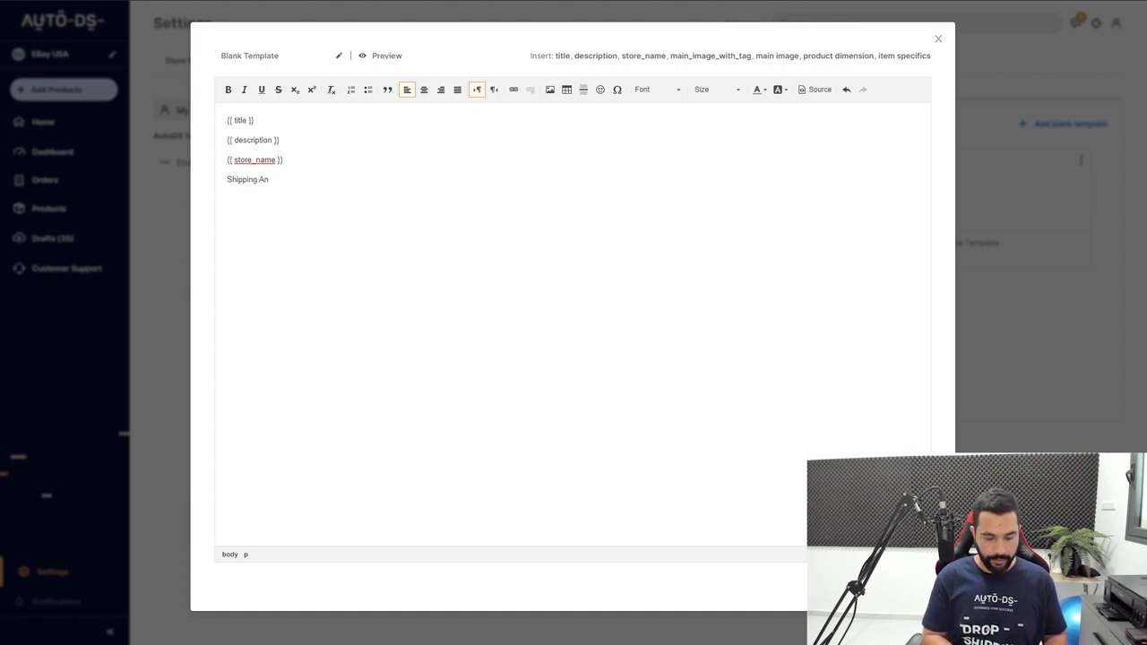
text(d War)
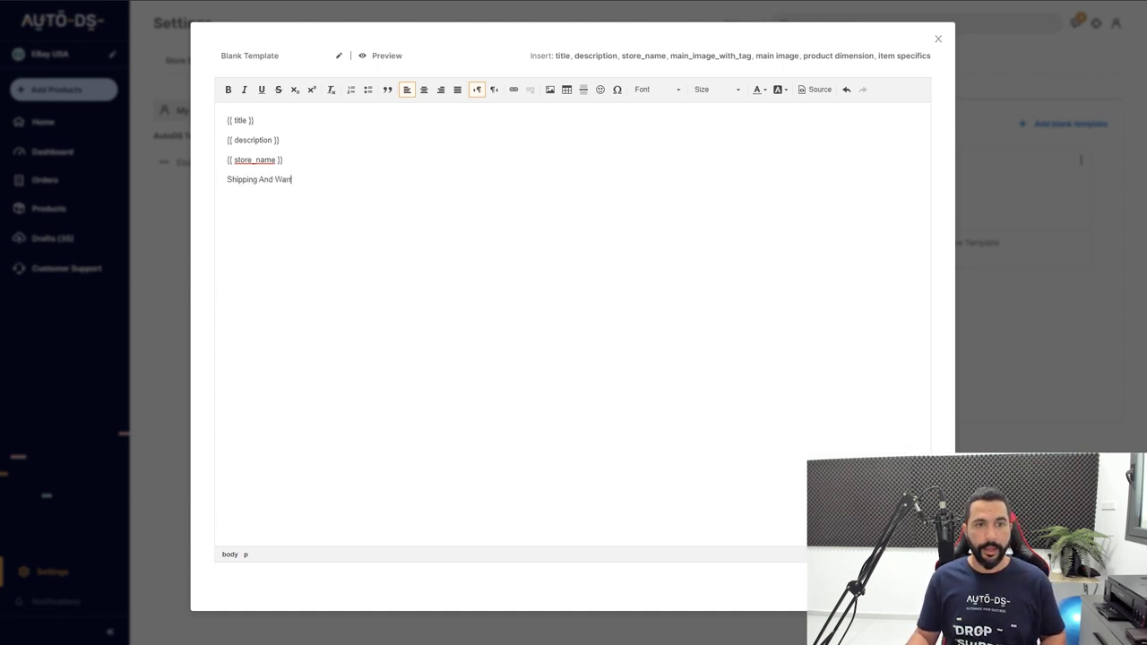
text(ranty)
- Make the whole "Shipping And Warranty" line bold
key(shift+Left)
key(shift+Left)
key(shift+Left)
key(shift+Left)
key(shift+Left)
key(shift+Left)
key(shift+Left)
key(shift+Left)
key(shift+Left)
key(shift+Left)
key(shift+Left)
key(shift+Left)
key(shift+Left)
key(shift+Left)
key(shift+Left)
key(shift+Left)
key(shift+Left)
key(shift+Left)
key(shift+Left)
key(shift+Left)
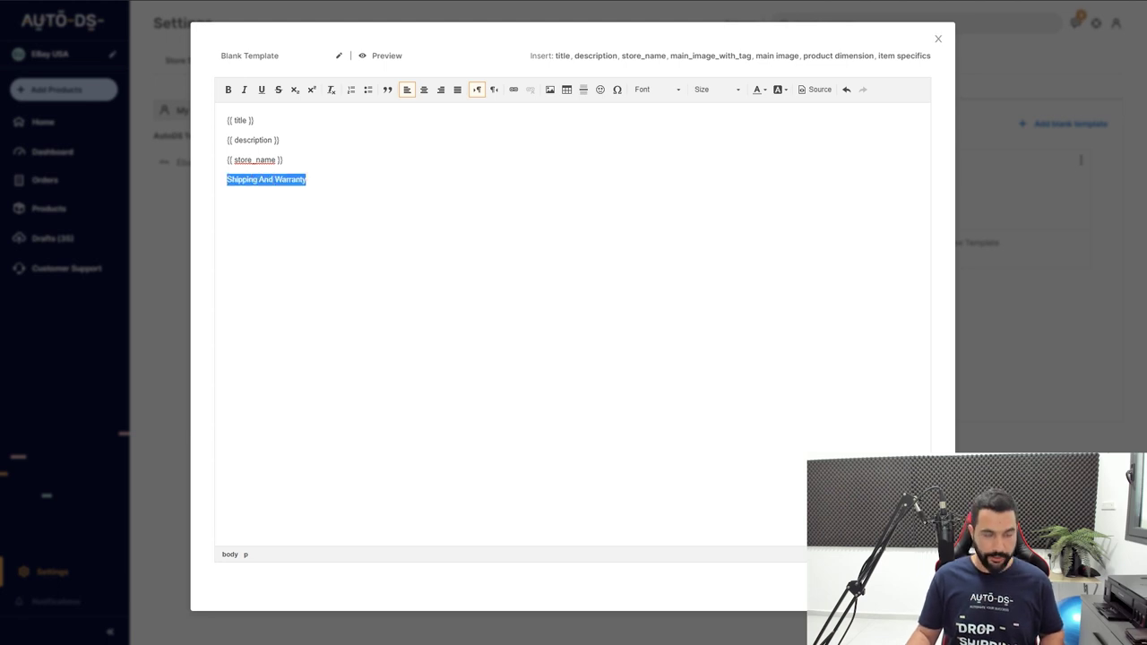
key(ctrl+b)
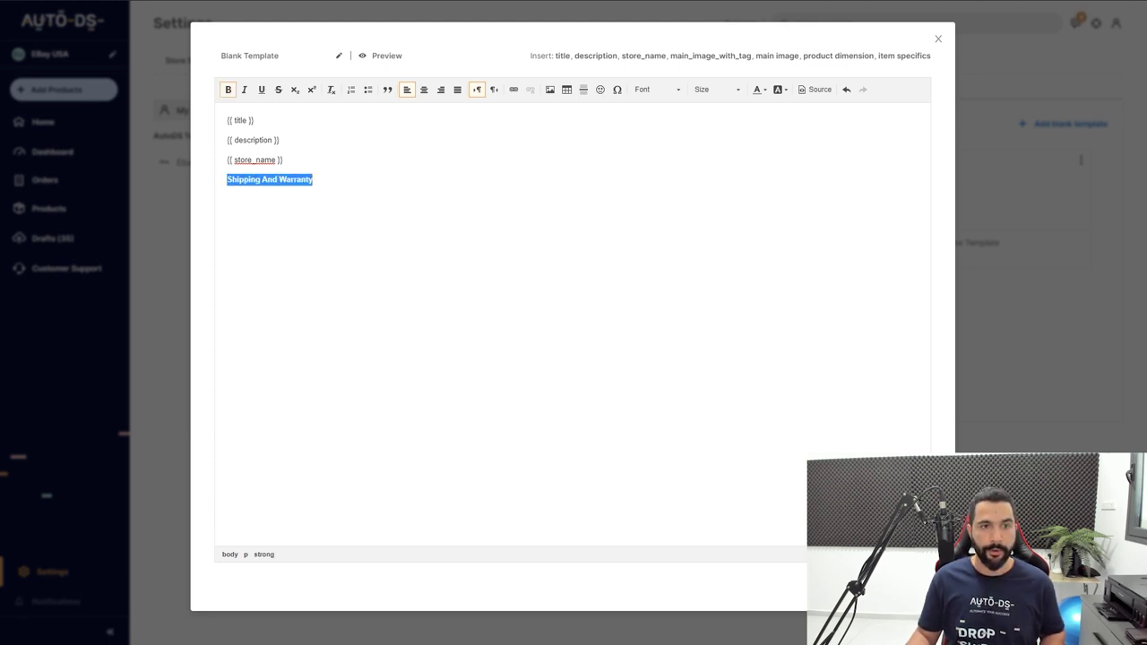
- Look through the font sizes available for the "Shipping And Warranty" line without applying one
key(Right)
key(shift+Home)
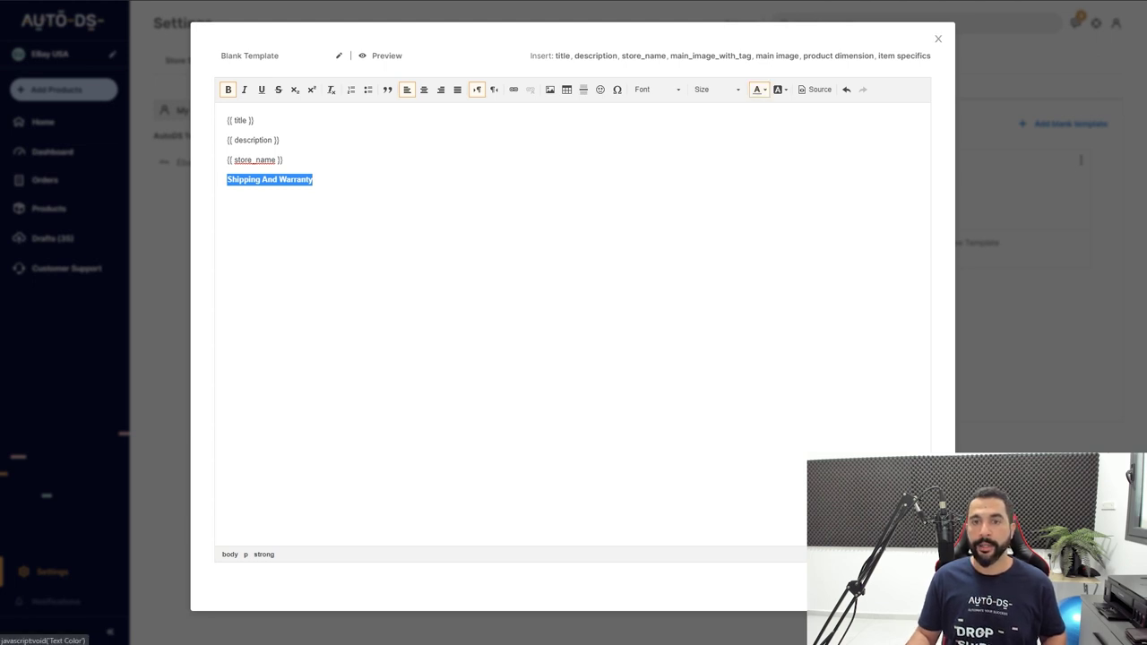
click(714, 88)
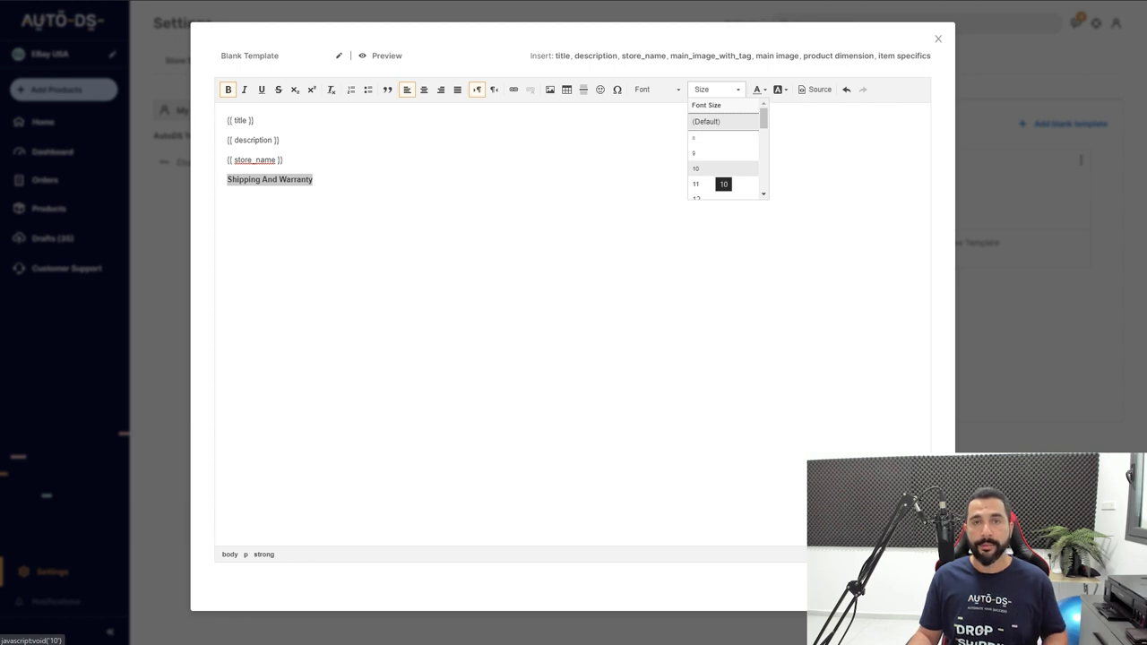
click(312, 179)
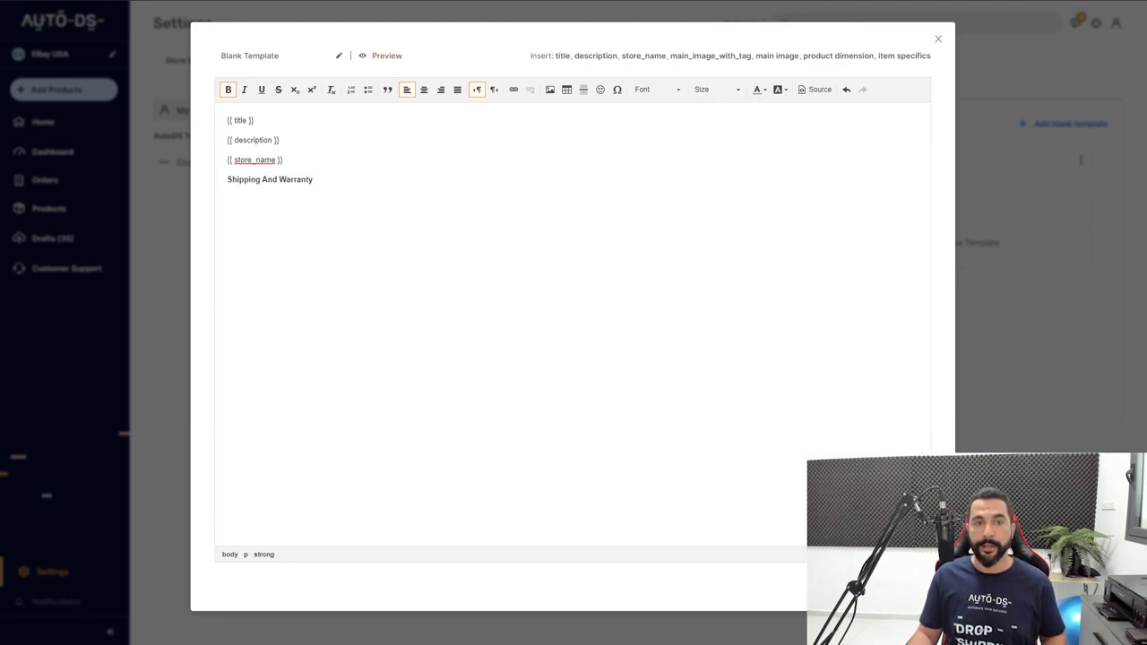
- Preview the template as a product page and examine the title, description and images all the way down
click(386, 55)
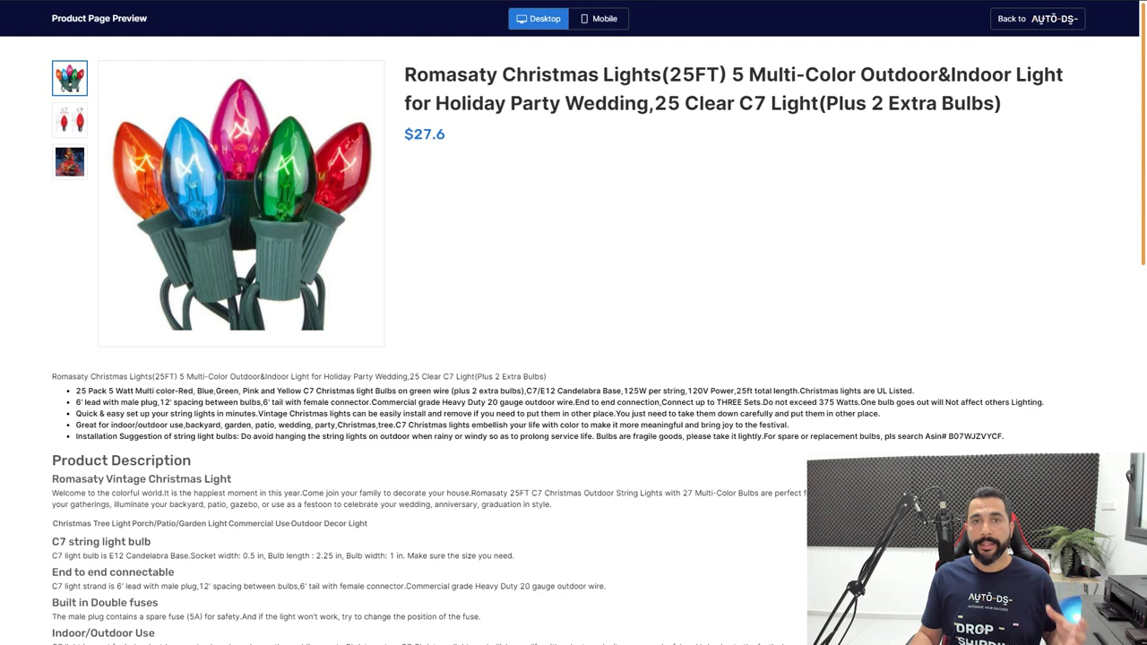
scroll(573, 322, down, 5)
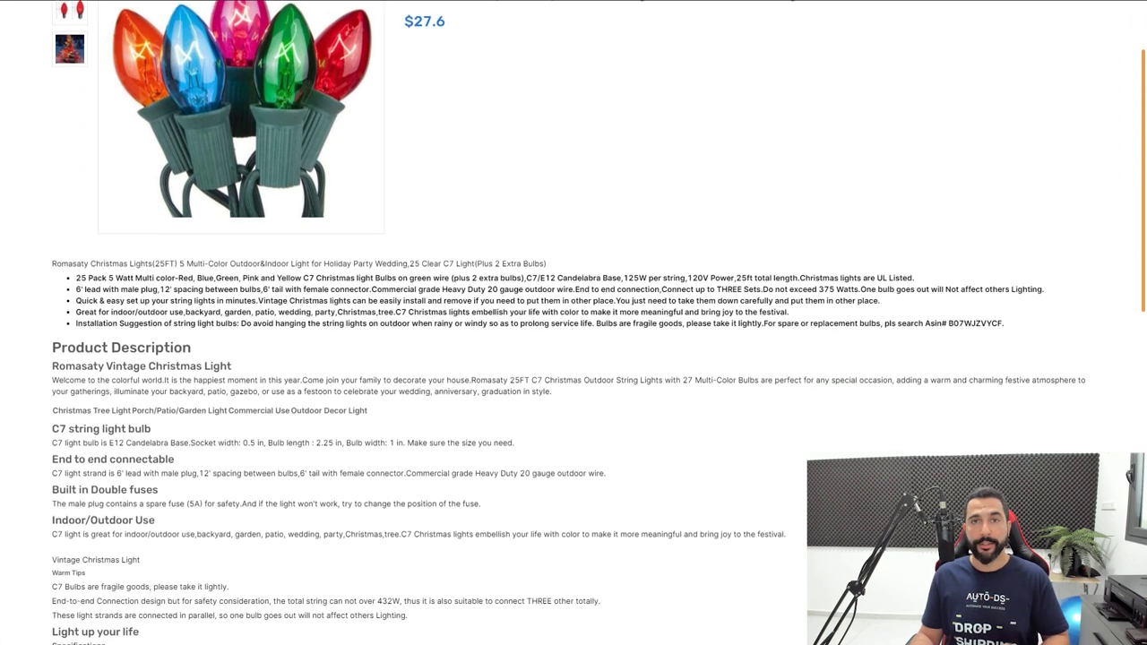
scroll(573, 323, down, 5)
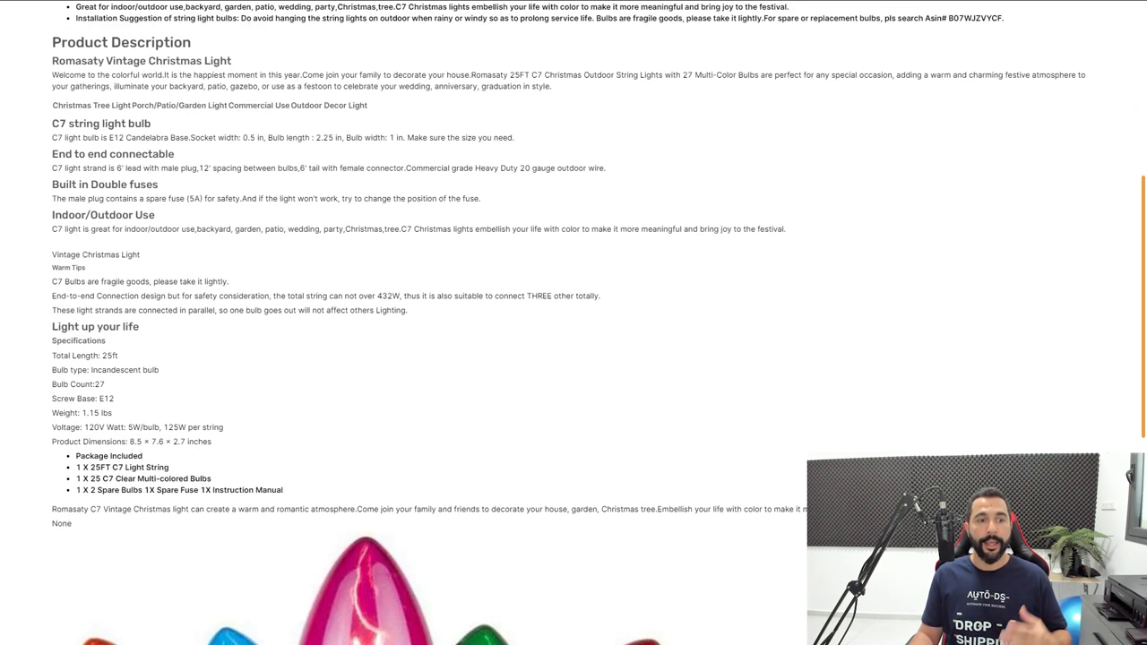
scroll(573, 323, down, 2)
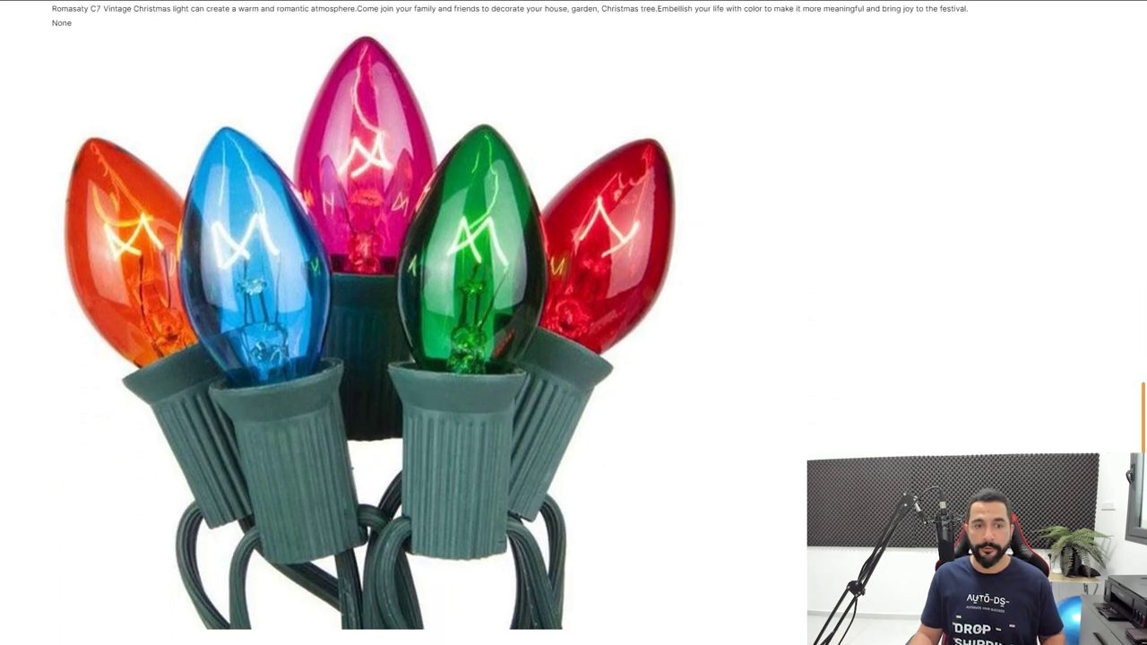
scroll(574, 323, up, 10)
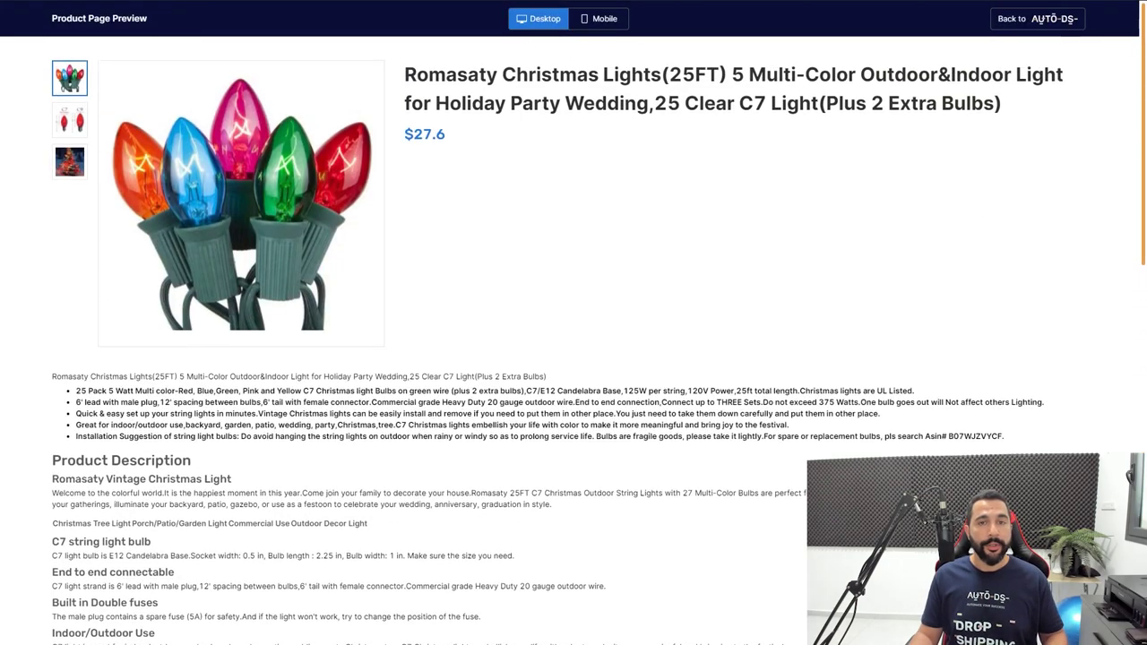